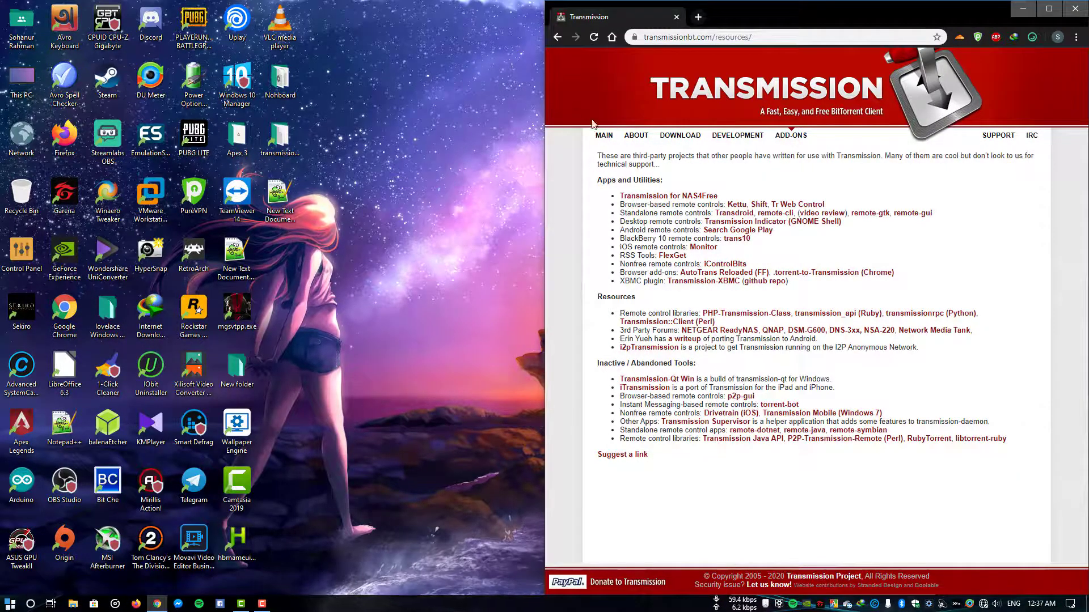
Step: Start downloading the transmission-2.94-x64.msi installer from the Transmission site in IDM
{"action": "left_click", "coordinate": [603, 136]}
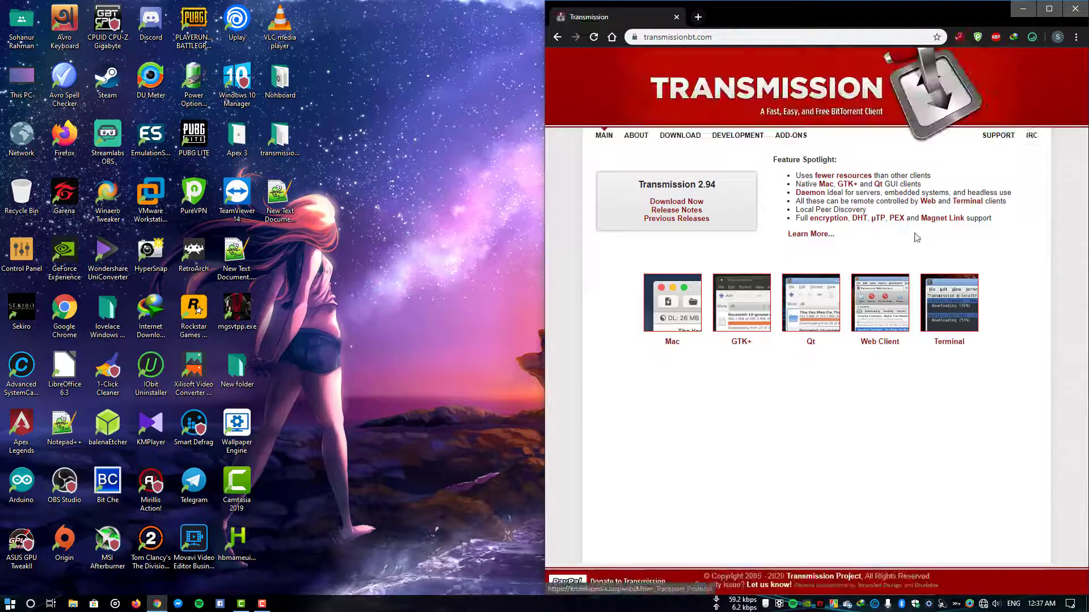
{"action": "left_click", "coordinate": [706, 201]}
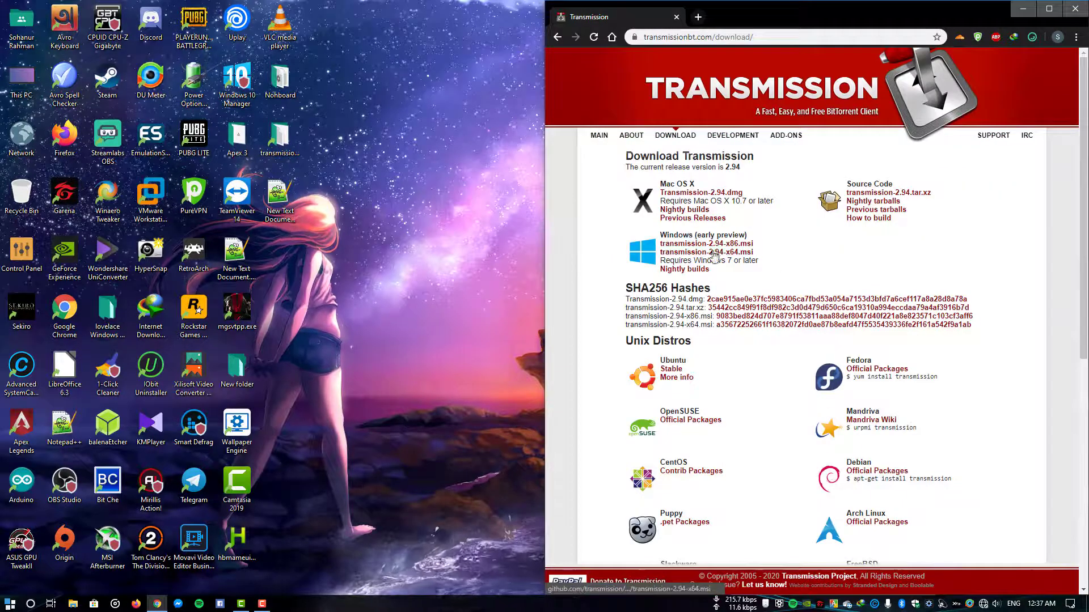
{"action": "mouse_move", "coordinate": [706, 252]}
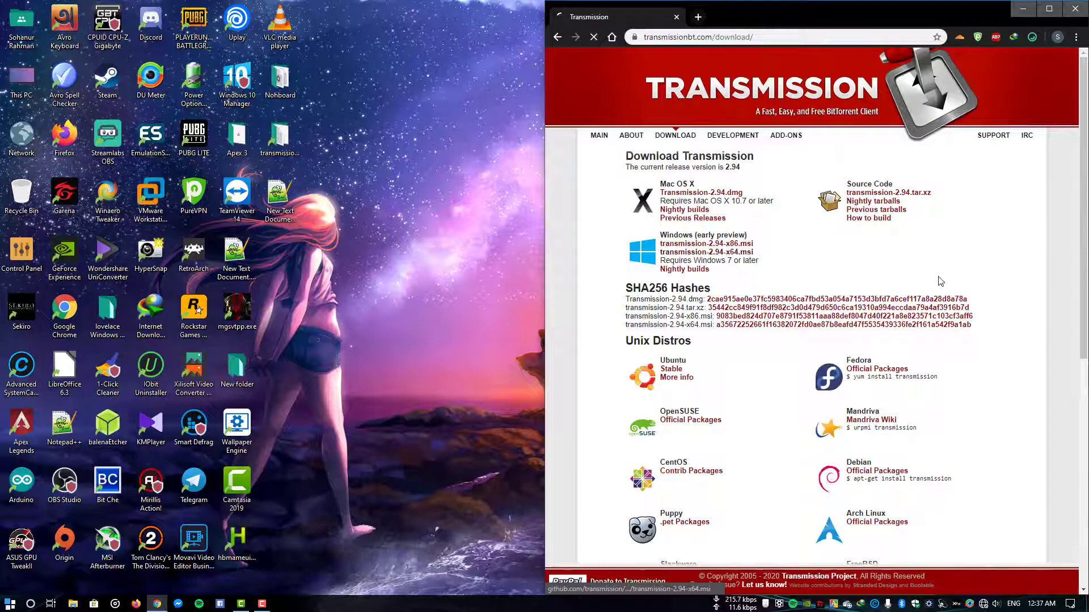
{"action": "left_click", "coordinate": [732, 252]}
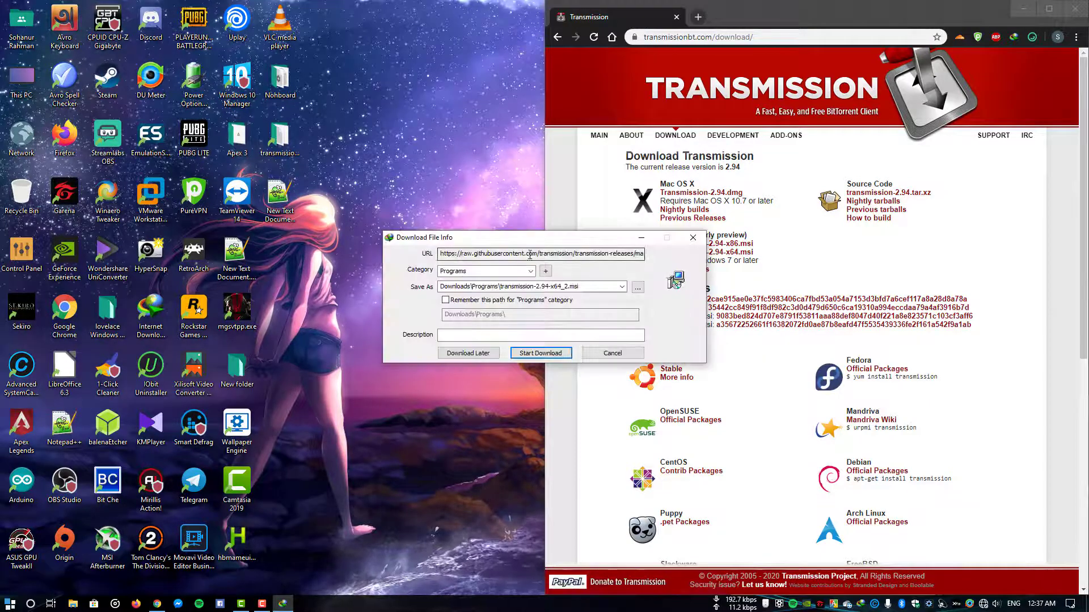
{"action": "left_click", "coordinate": [540, 352]}
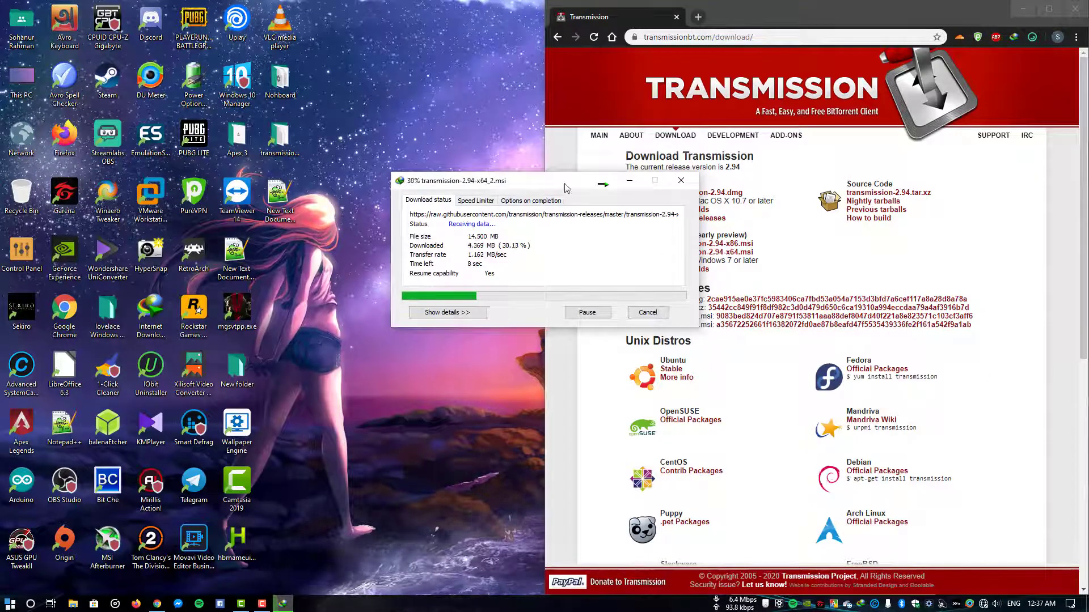
Step: Launch the finished 14.5 MB Transmission 2.94 x64 installer
{"action": "left_click_drag", "start_coordinate": [564, 180], "coordinate": [509, 176]}
{"action": "right_click", "coordinate": [21, 80]}
{"action": "key", "text": "Escape"}
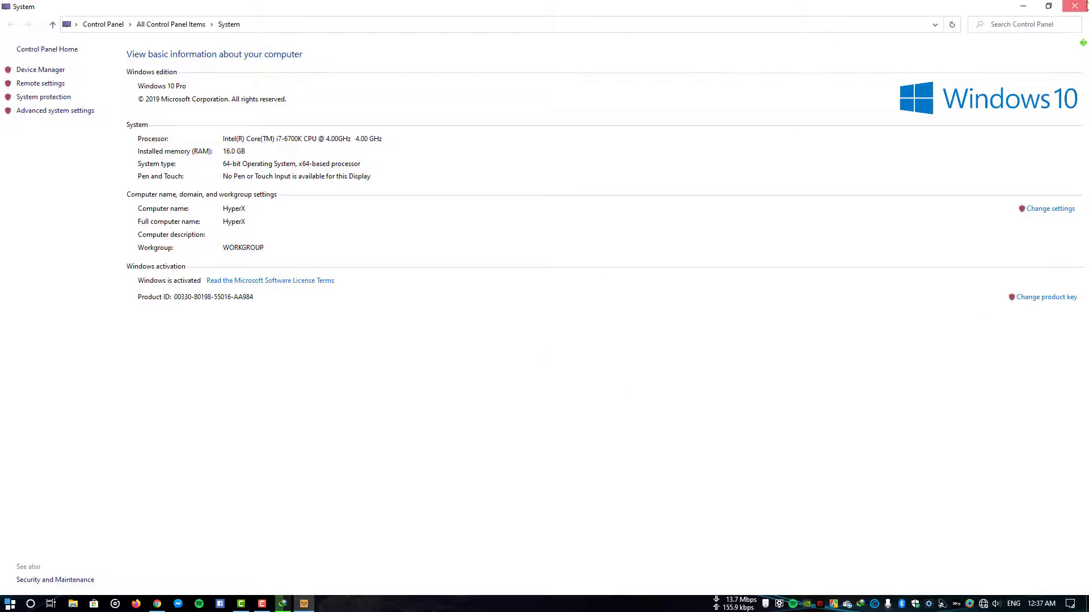
{"action": "left_click", "coordinate": [1075, 6]}
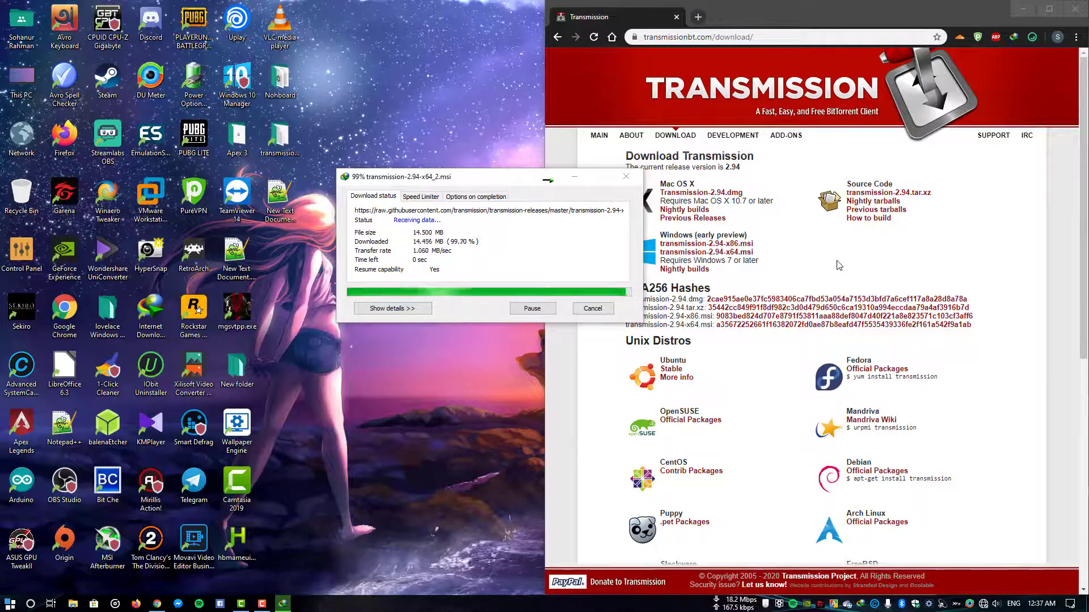
{"action": "left_click", "coordinate": [447, 338]}
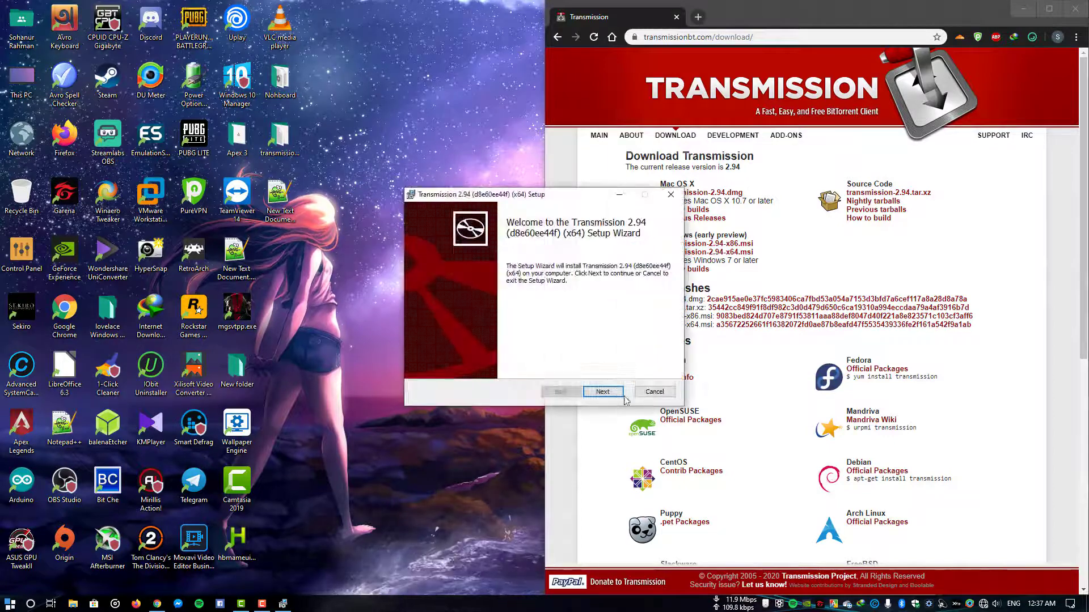
Step: Get past the welcome page and accept the license agreement
{"action": "left_click", "coordinate": [603, 392]}
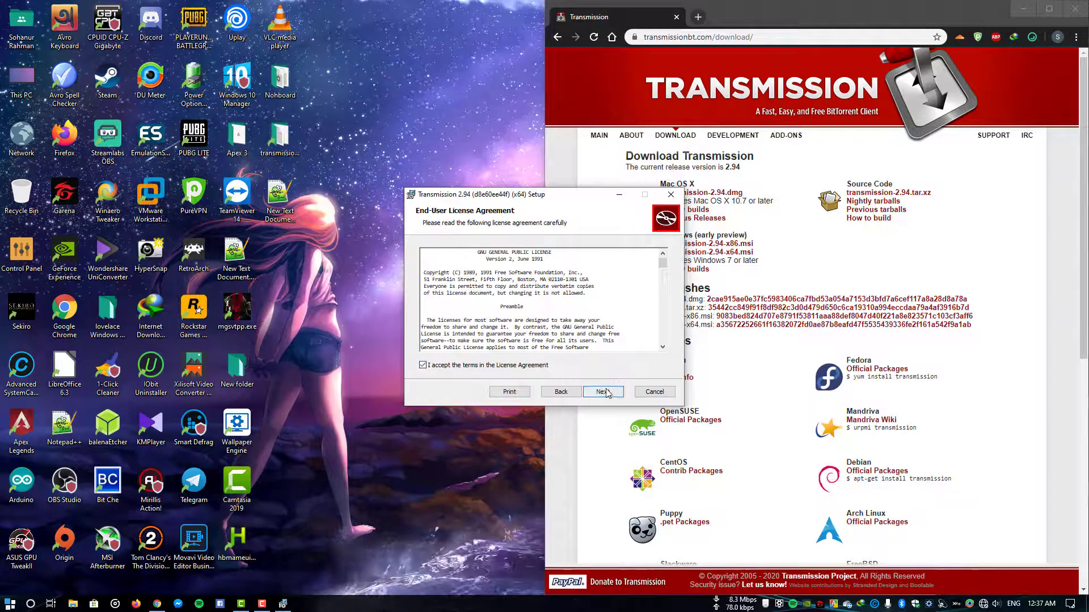
{"action": "left_click", "coordinate": [603, 392]}
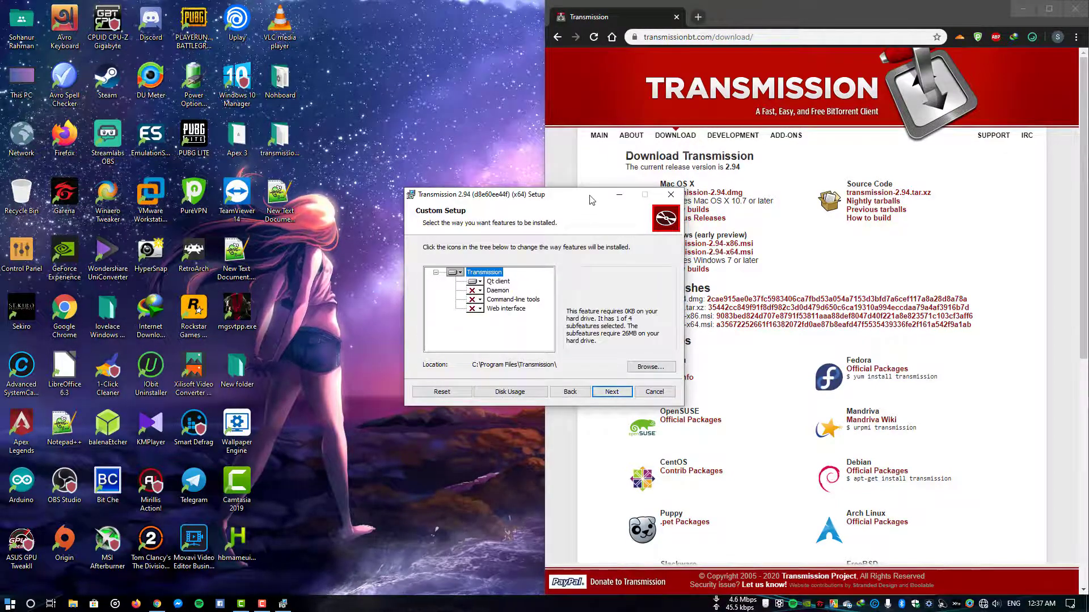
{"action": "left_click_drag", "start_coordinate": [590, 199], "coordinate": [501, 198]}
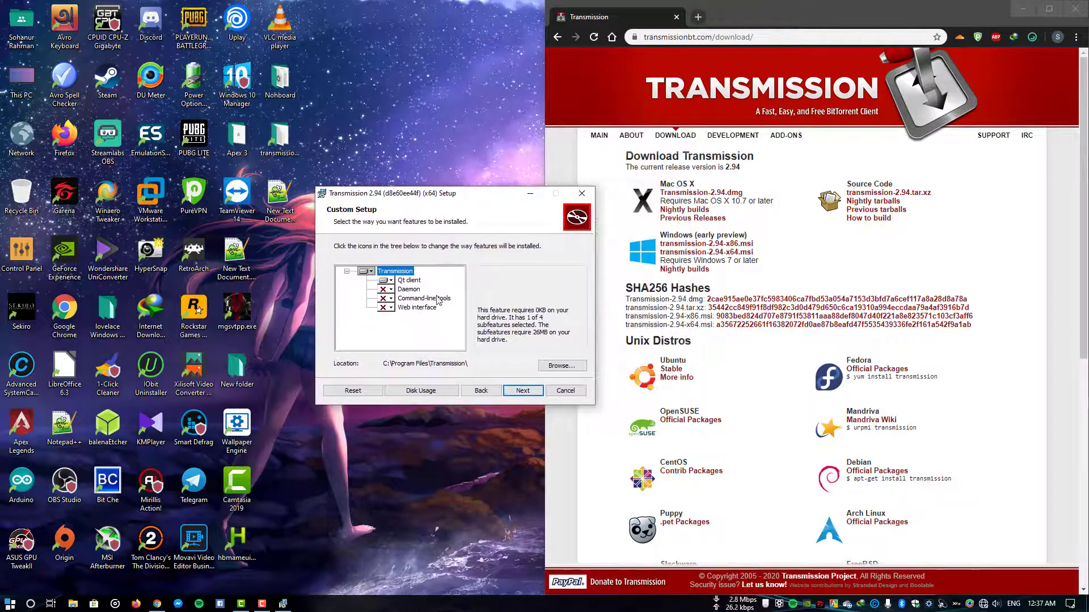
Step: Exclude the Qt client and include Daemon, Command-line tools and Web interface, then continue
{"action": "left_click", "coordinate": [390, 282]}
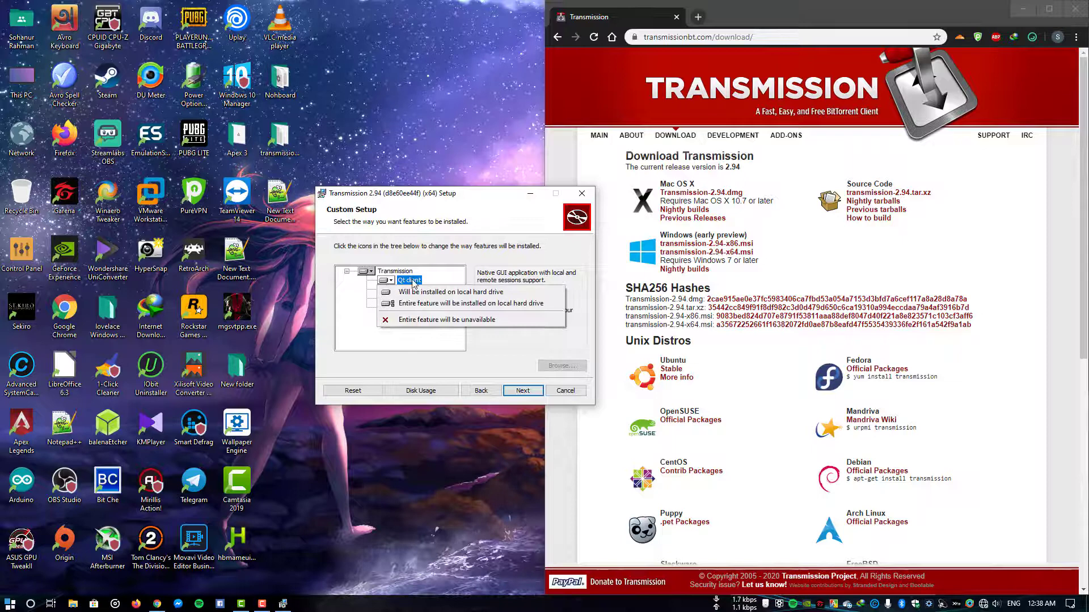
{"action": "left_click", "coordinate": [425, 321]}
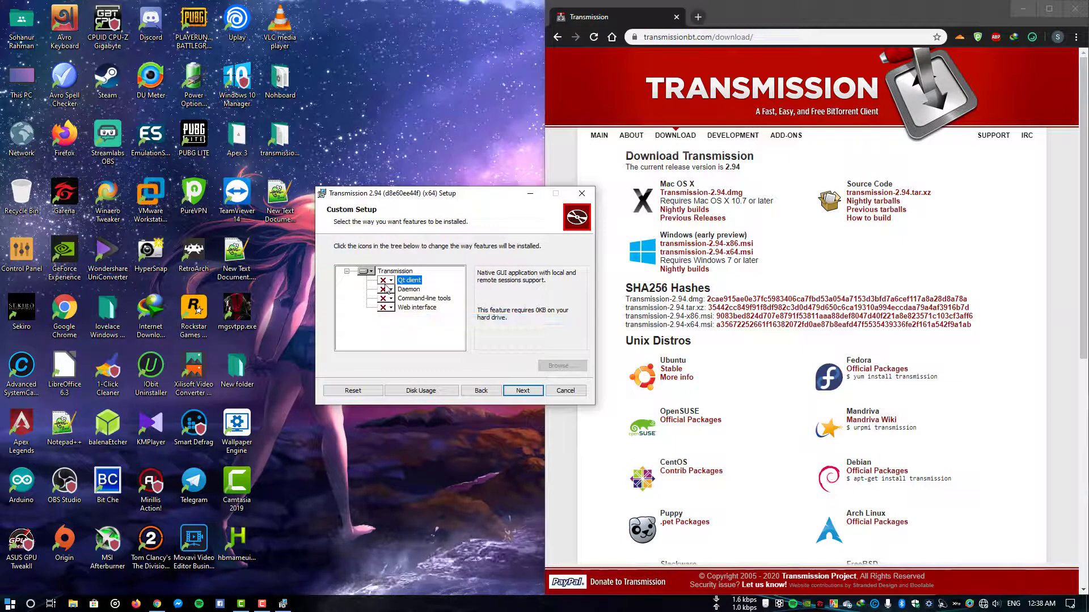
{"action": "left_click", "coordinate": [389, 290]}
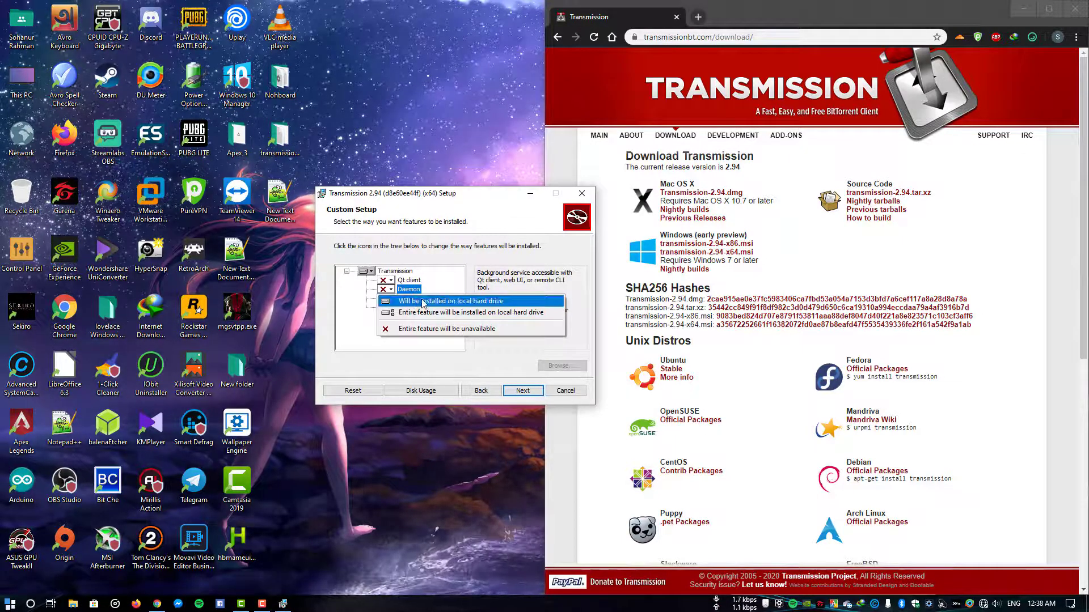
{"action": "left_click", "coordinate": [421, 302]}
{"action": "left_click", "coordinate": [388, 299]}
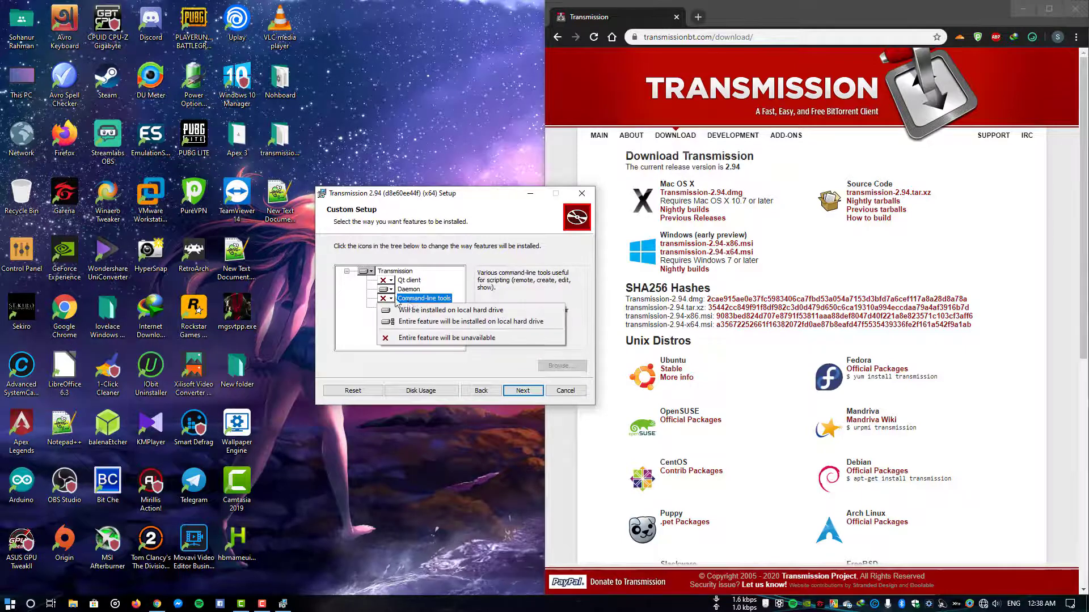
{"action": "left_click", "coordinate": [422, 311]}
{"action": "left_click", "coordinate": [389, 307]}
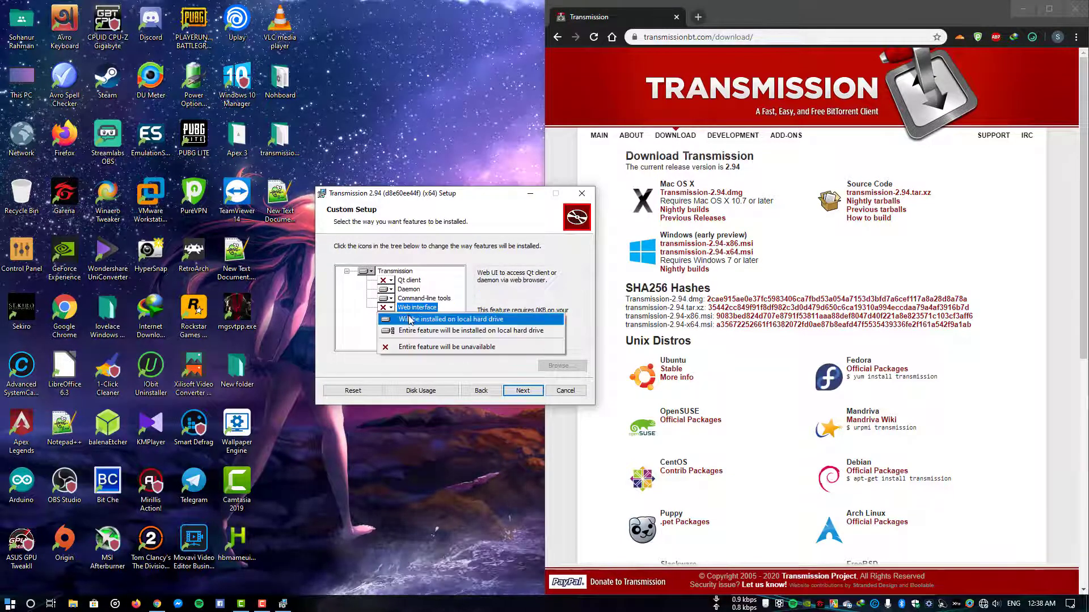
{"action": "left_click", "coordinate": [408, 319]}
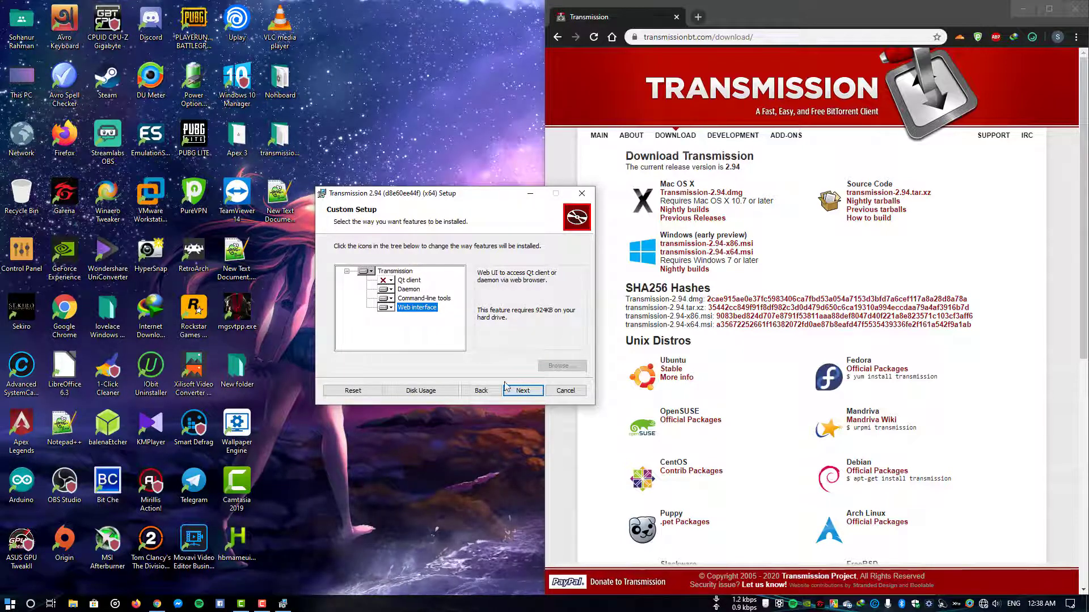
{"action": "left_click", "coordinate": [408, 281]}
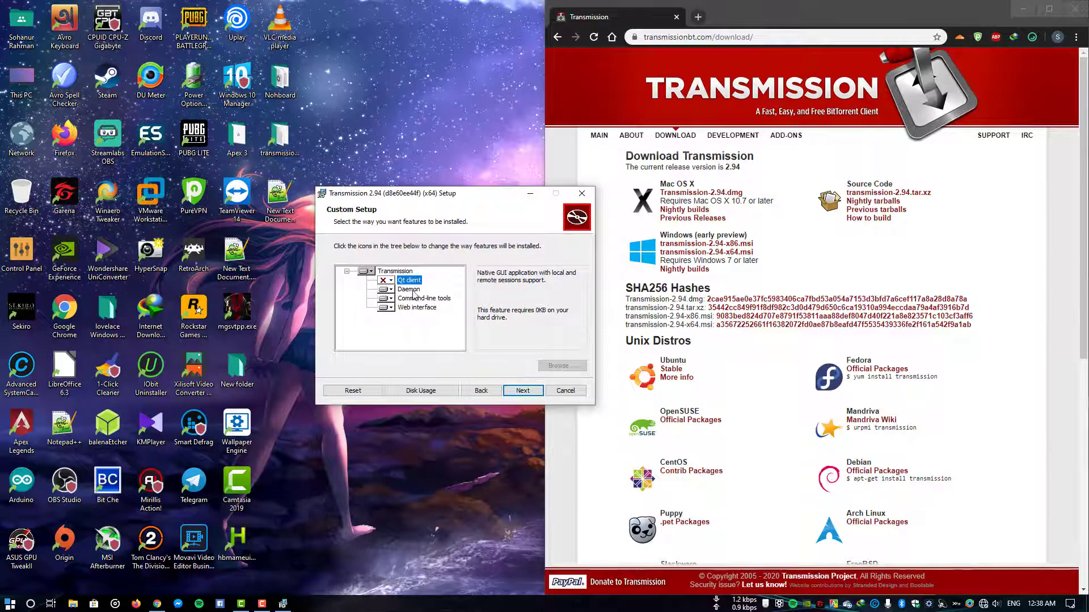
{"action": "left_click", "coordinate": [410, 290]}
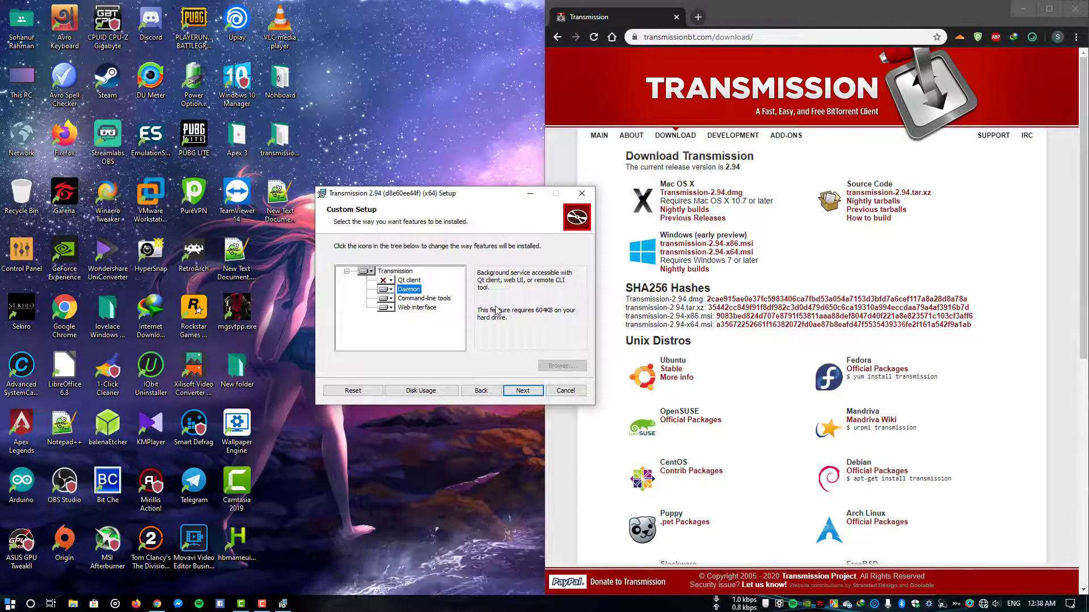
{"action": "left_click", "coordinate": [522, 390]}
Step: Install Transmission 2.94 with UAC approval, finish the wizard and dismiss the Advanced SystemCare popup
{"action": "left_click", "coordinate": [508, 391]}
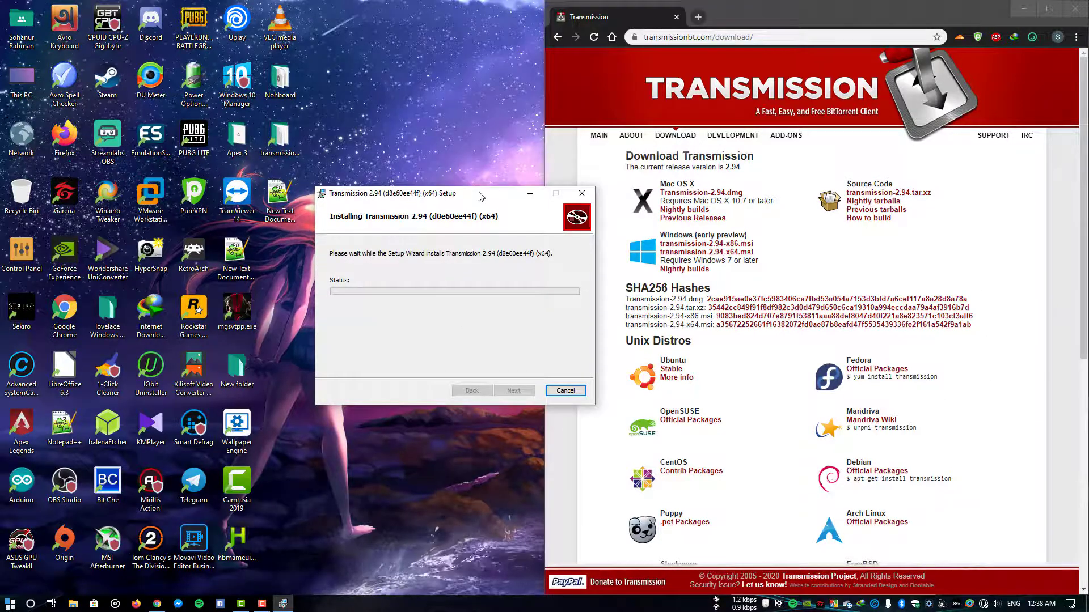
{"action": "left_click_drag", "start_coordinate": [480, 195], "coordinate": [430, 188]}
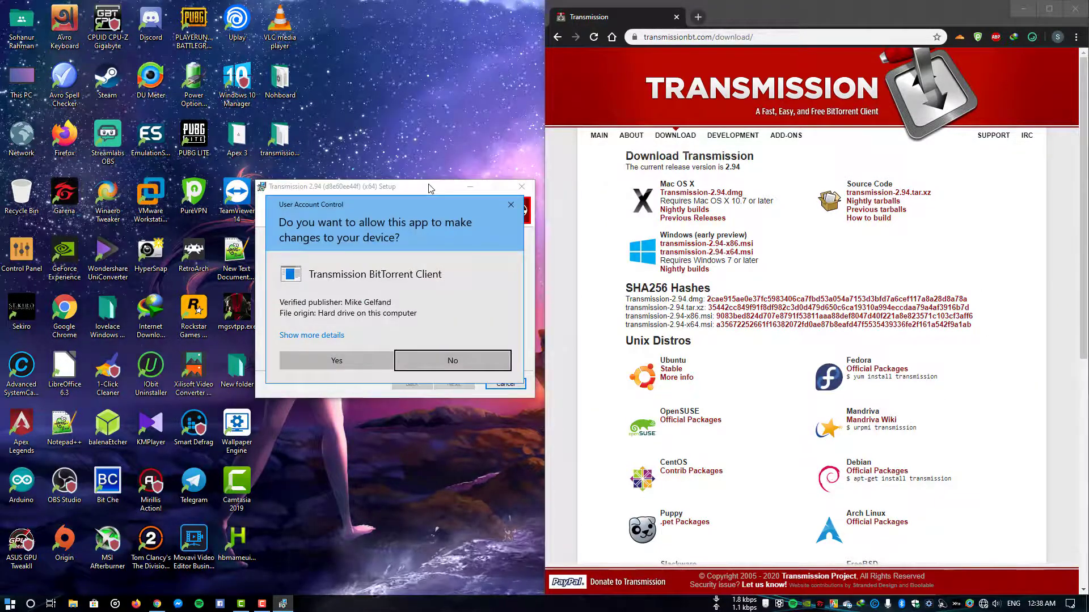
{"action": "left_click", "coordinate": [338, 360]}
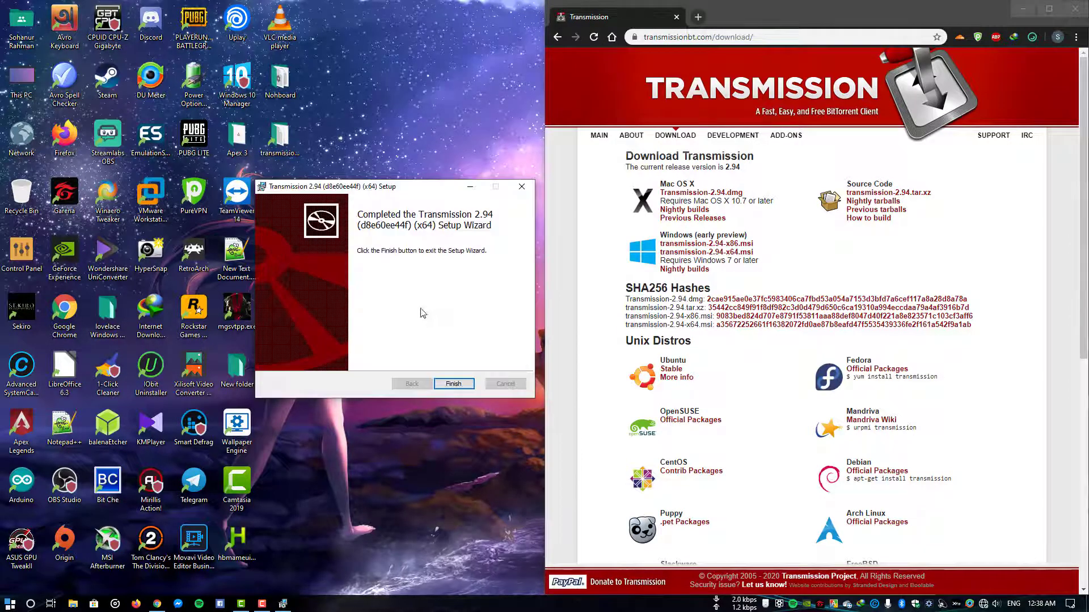
{"action": "left_click", "coordinate": [453, 385]}
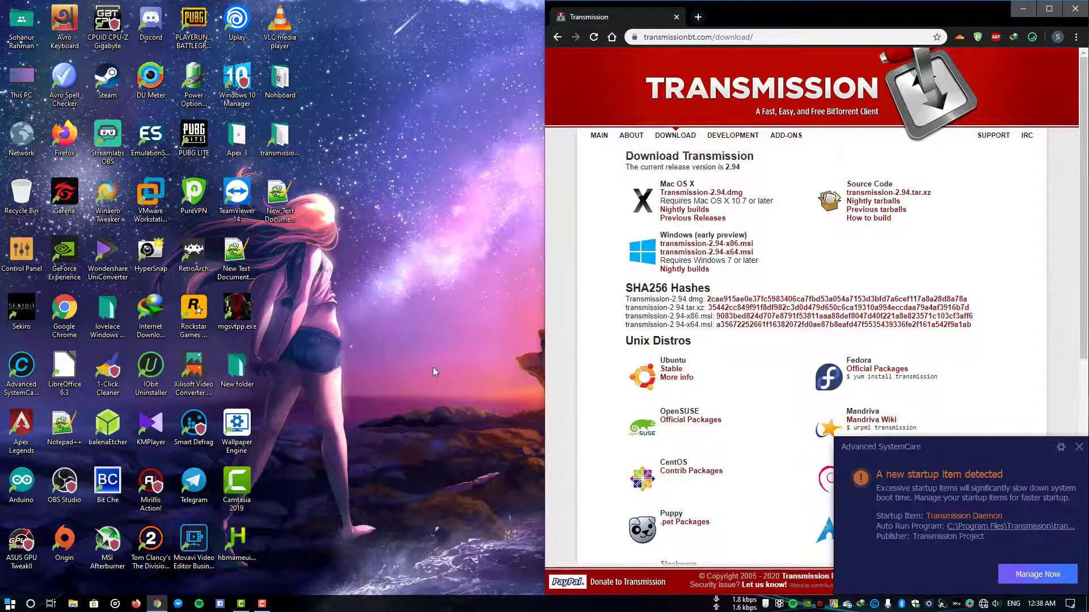
{"action": "left_click", "coordinate": [1078, 446]}
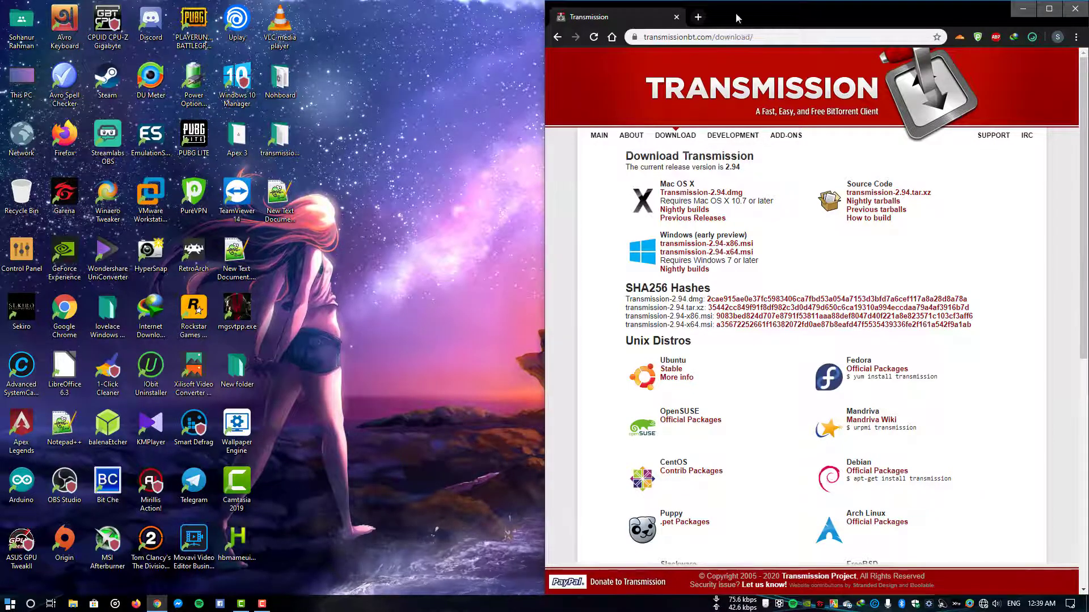
Step: Load localhost:9091/transmission/web/ in a new Chrome tab and maximise the window
{"action": "left_click", "coordinate": [699, 17]}
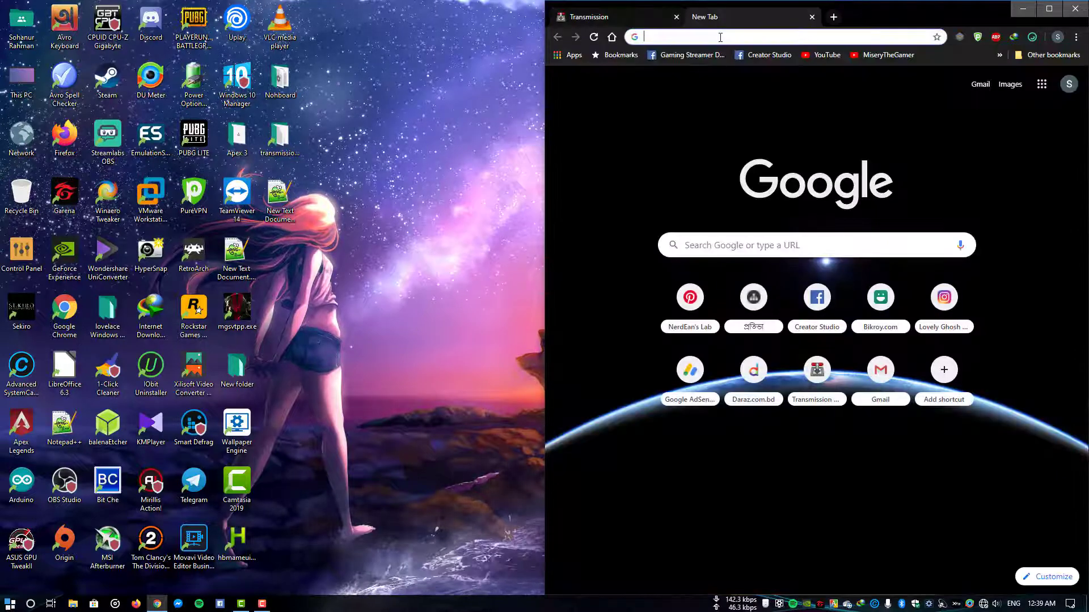
{"action": "type", "text": "localhost:9091"}
{"action": "key", "text": "Return"}
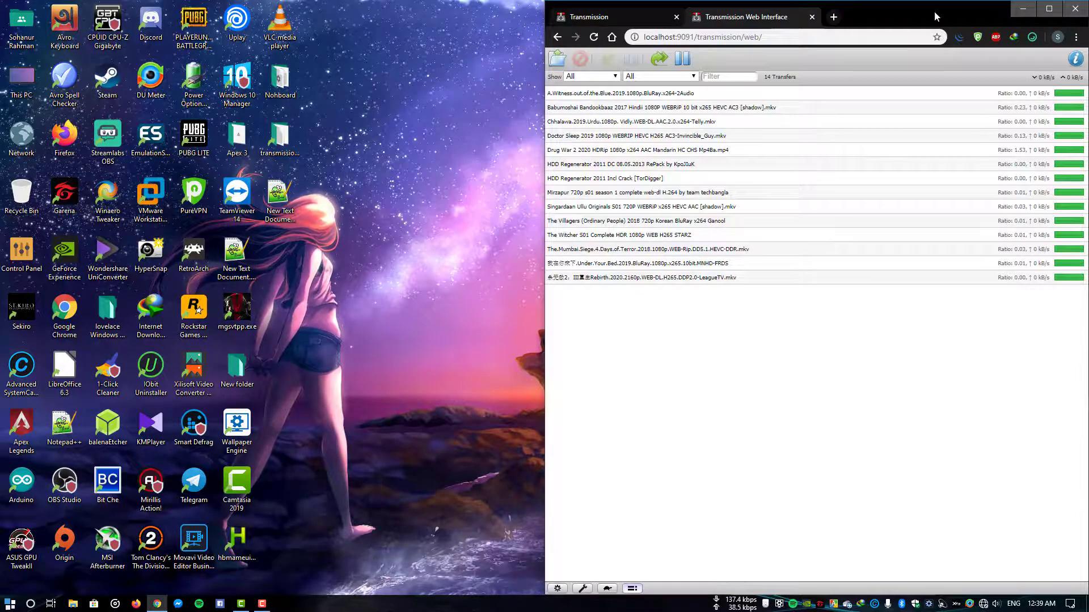
{"action": "double_click", "coordinate": [935, 12]}
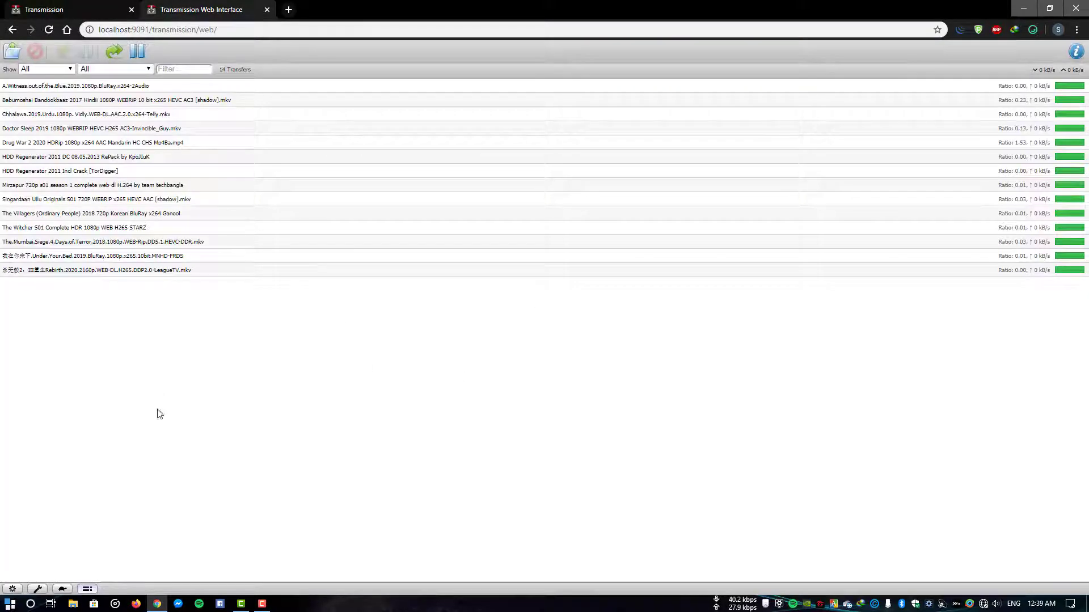
Step: Snap Chrome to the right half, then hide it from the desktop
{"action": "left_click", "coordinate": [105, 9]}
{"action": "left_click", "coordinate": [202, 9]}
{"action": "key", "text": "super+Right"}
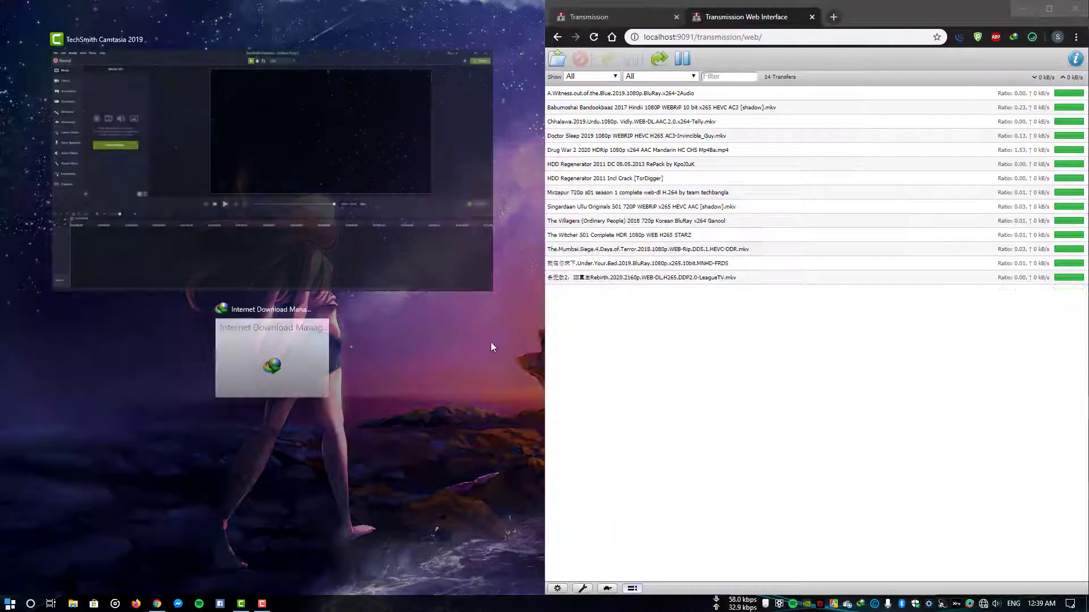
{"action": "left_click", "coordinate": [491, 342]}
Step: Quit OneDrive from its tray flyout and confirm closing it
{"action": "left_click", "coordinate": [874, 604]}
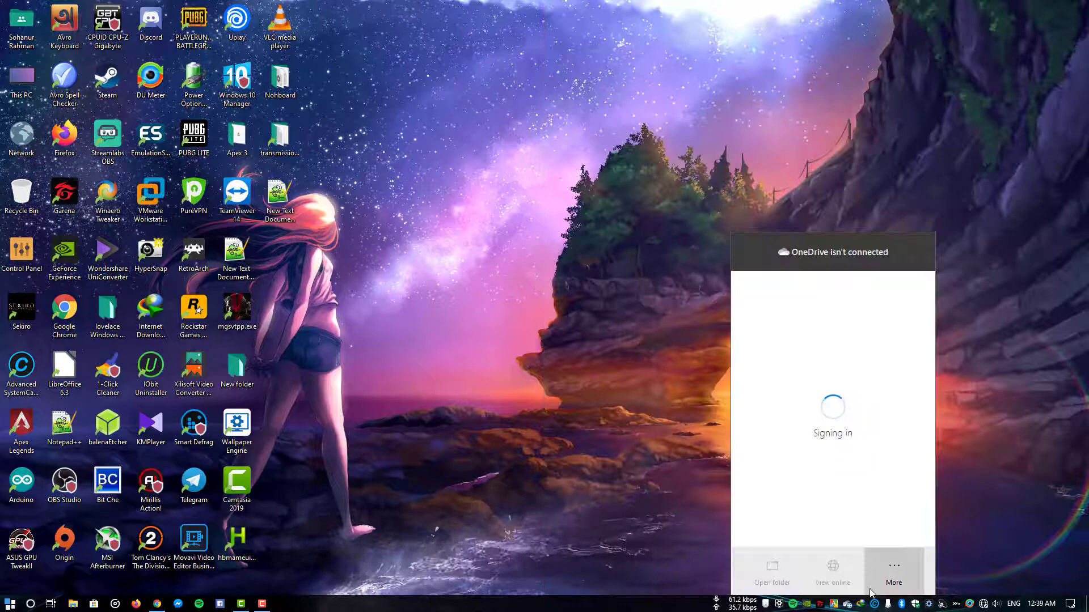
{"action": "left_click", "coordinate": [894, 570]}
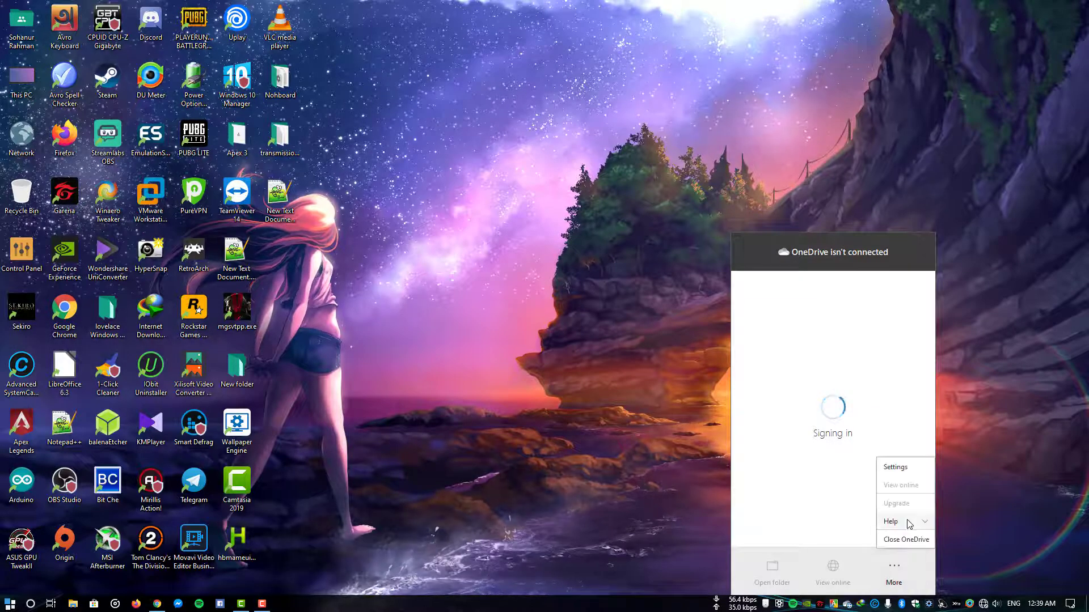
{"action": "left_click", "coordinate": [906, 540]}
{"action": "left_click", "coordinate": [556, 318]}
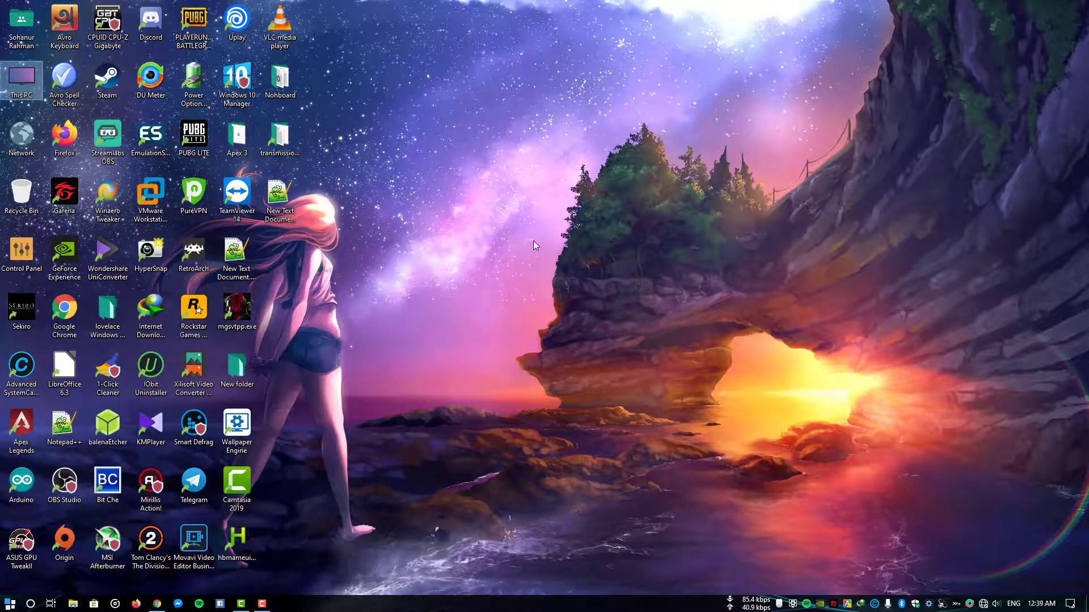
Step: Open the transmission-daemon folder, select settings.json, and bring up the taskbar menu
{"action": "left_click", "coordinate": [280, 141]}
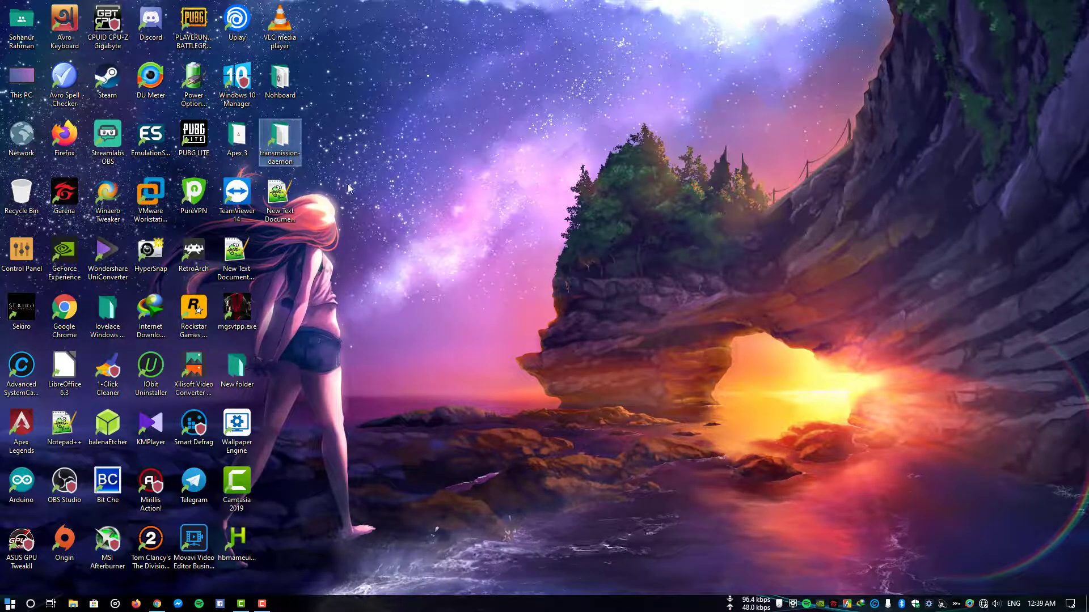
{"action": "left_click", "coordinate": [526, 236]}
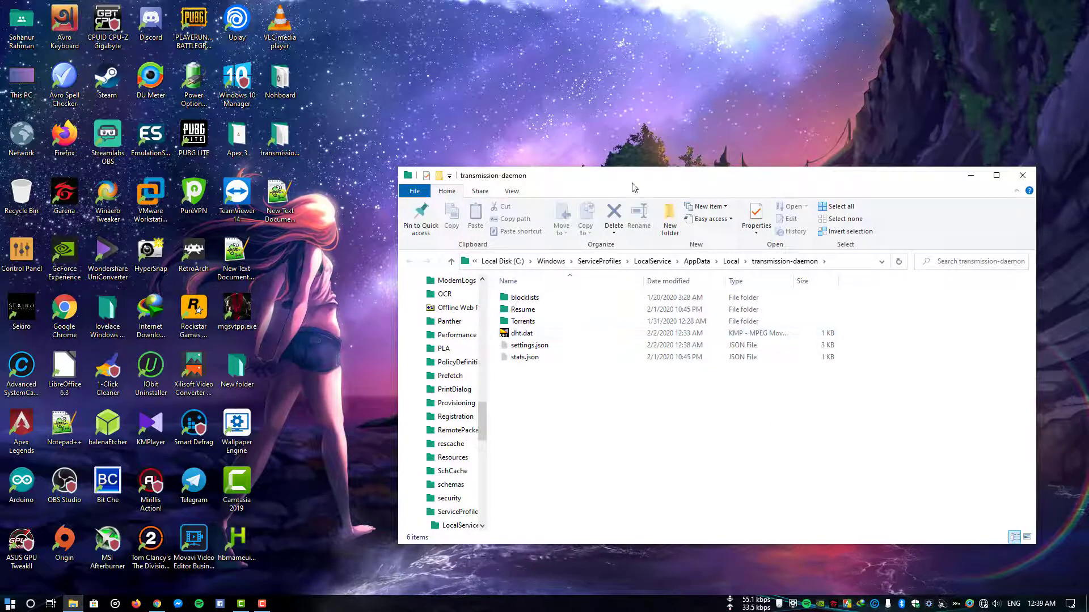
{"action": "left_click_drag", "start_coordinate": [633, 185], "coordinate": [455, 114]}
{"action": "left_click", "coordinate": [349, 275]}
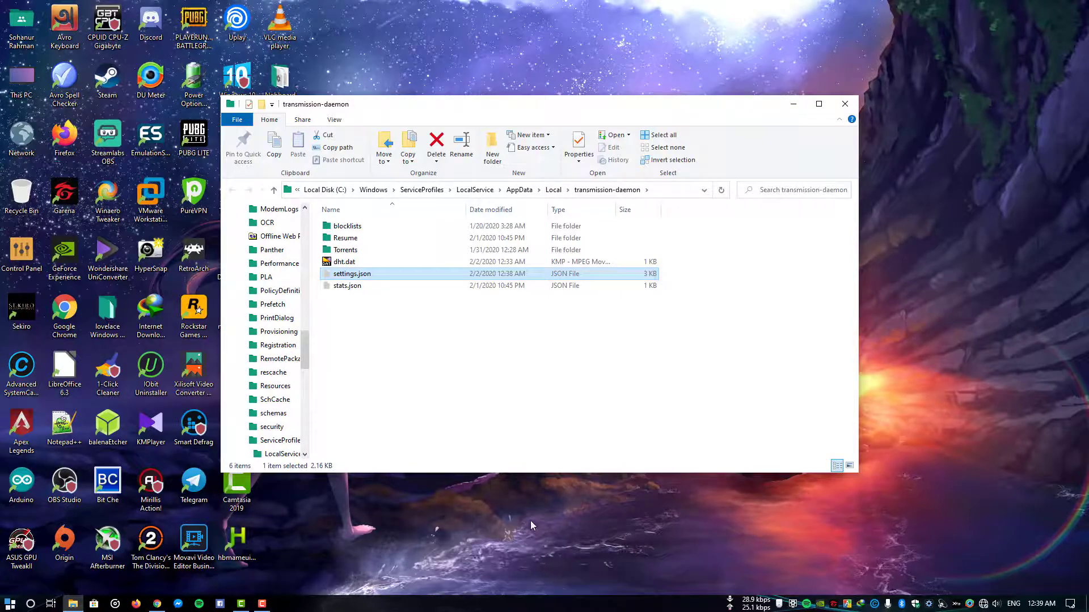
{"action": "right_click", "coordinate": [510, 603]}
Step: Start Task Manager and show its Services list
{"action": "left_click", "coordinate": [588, 557]}
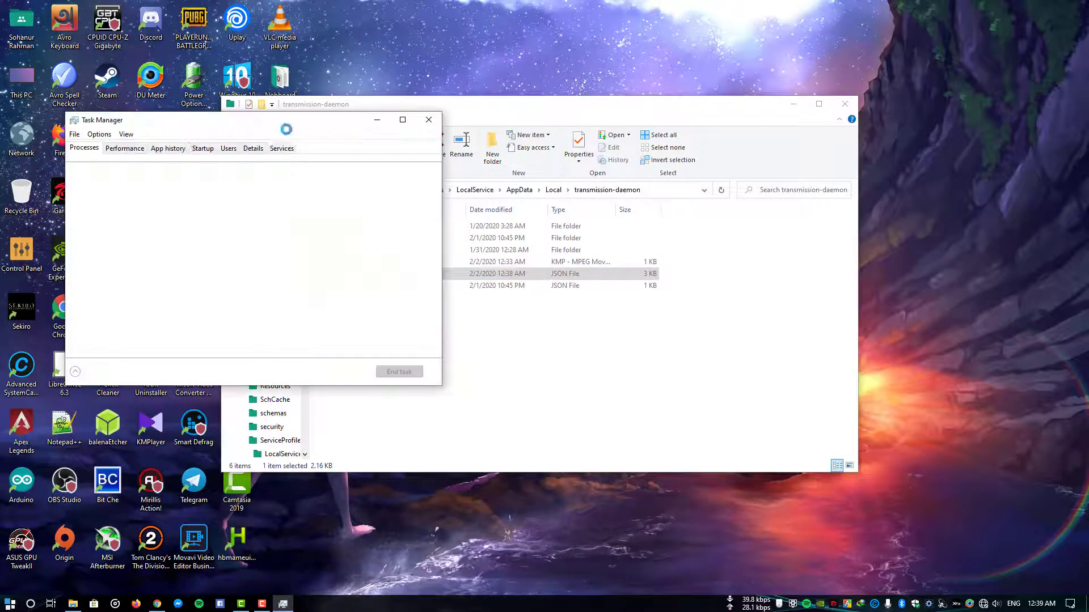
{"action": "left_click_drag", "start_coordinate": [285, 123], "coordinate": [668, 136]}
{"action": "left_click", "coordinate": [507, 163]}
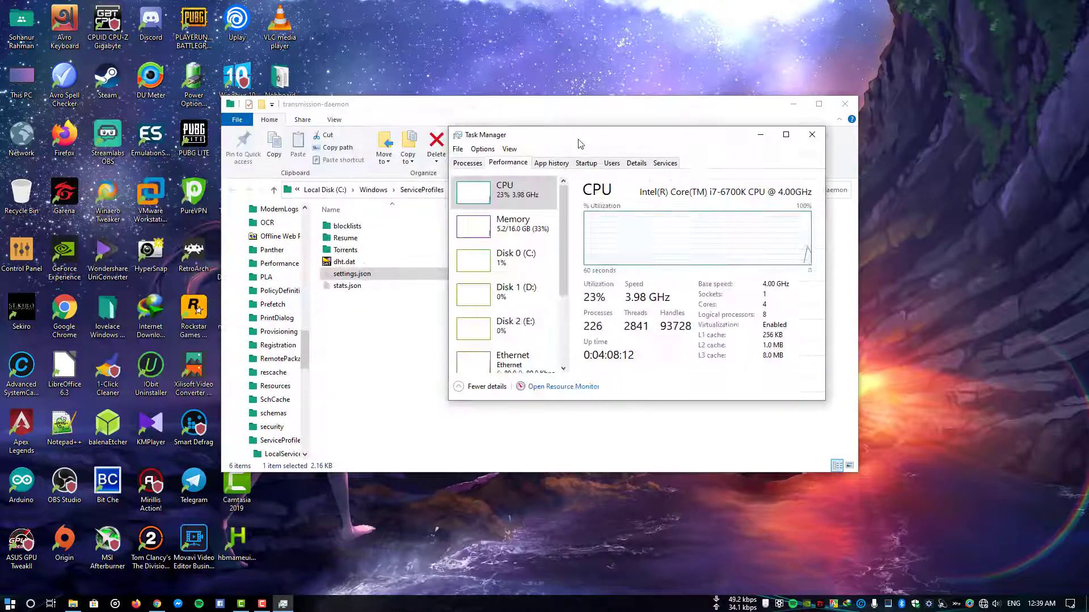
{"action": "left_click_drag", "start_coordinate": [579, 140], "coordinate": [398, 141]}
{"action": "left_click", "coordinate": [483, 162]}
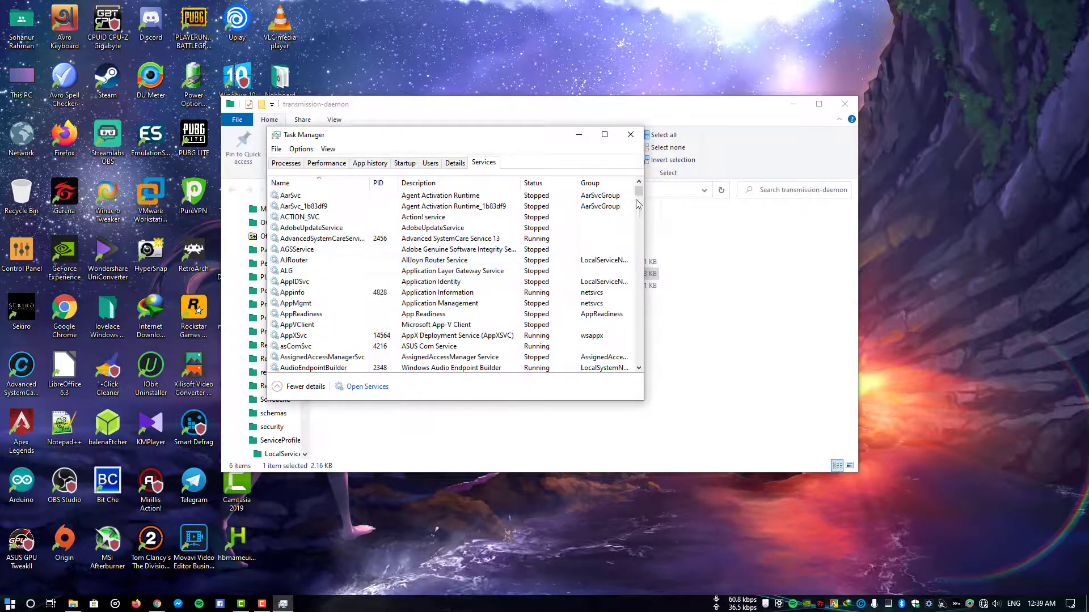
{"action": "mouse_move", "coordinate": [638, 202]}
{"action": "left_mouse_down"}
{"action": "mouse_move", "coordinate": [636, 334]}
{"action": "mouse_move", "coordinate": [636, 323]}
{"action": "left_mouse_up"}
{"action": "left_click_drag", "start_coordinate": [473, 140], "coordinate": [714, 170]}
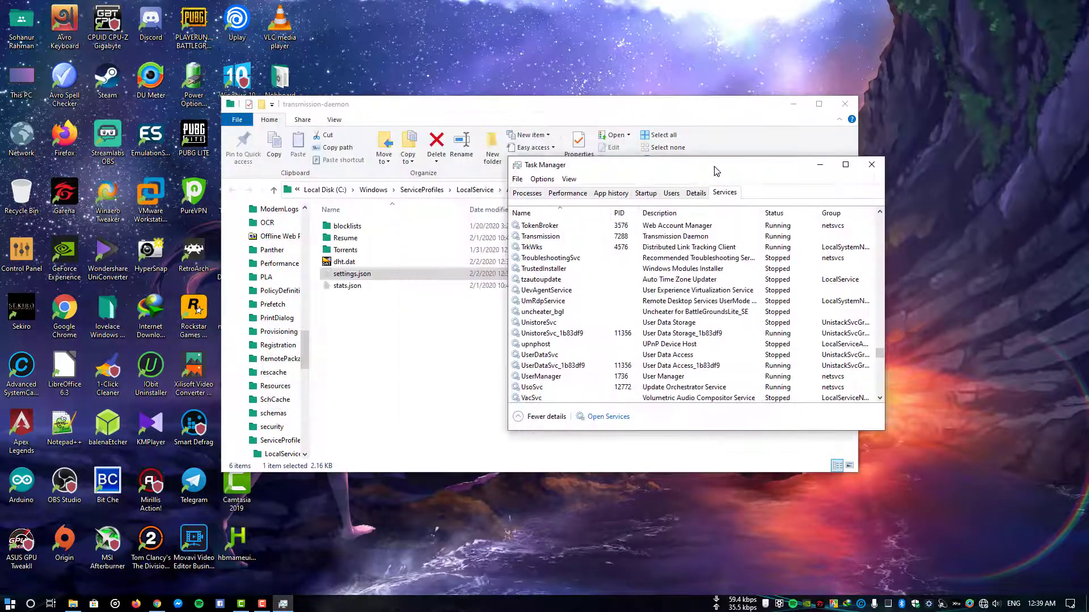
Step: Place Task Manager beside the folder and stop the Transmission service
{"action": "left_click_drag", "start_coordinate": [596, 105], "coordinate": [396, 113]}
{"action": "left_click", "coordinate": [153, 283]}
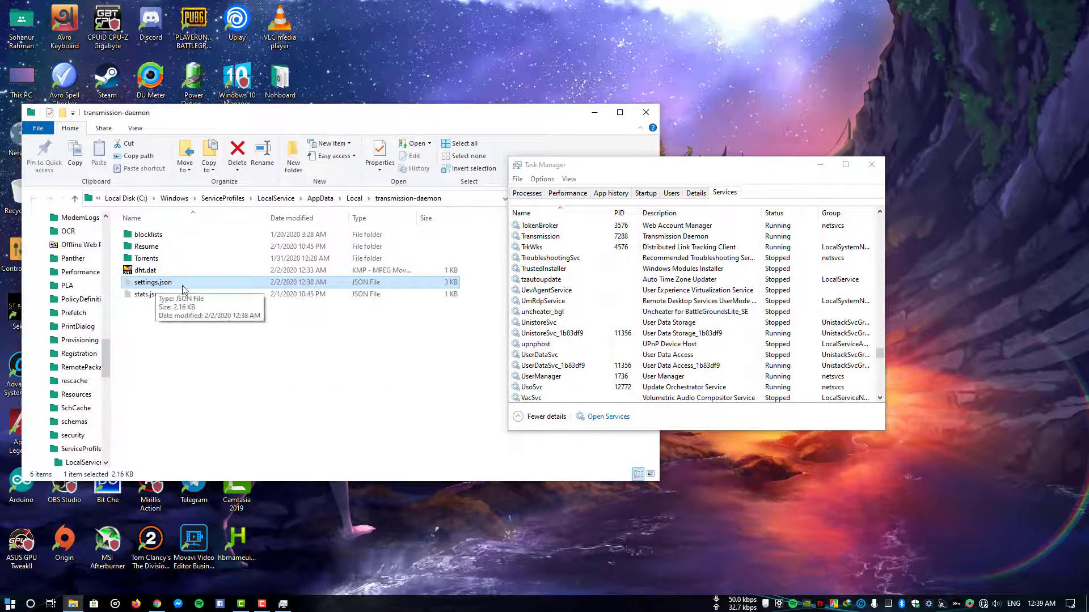
{"action": "left_click_drag", "start_coordinate": [715, 166], "coordinate": [833, 189]}
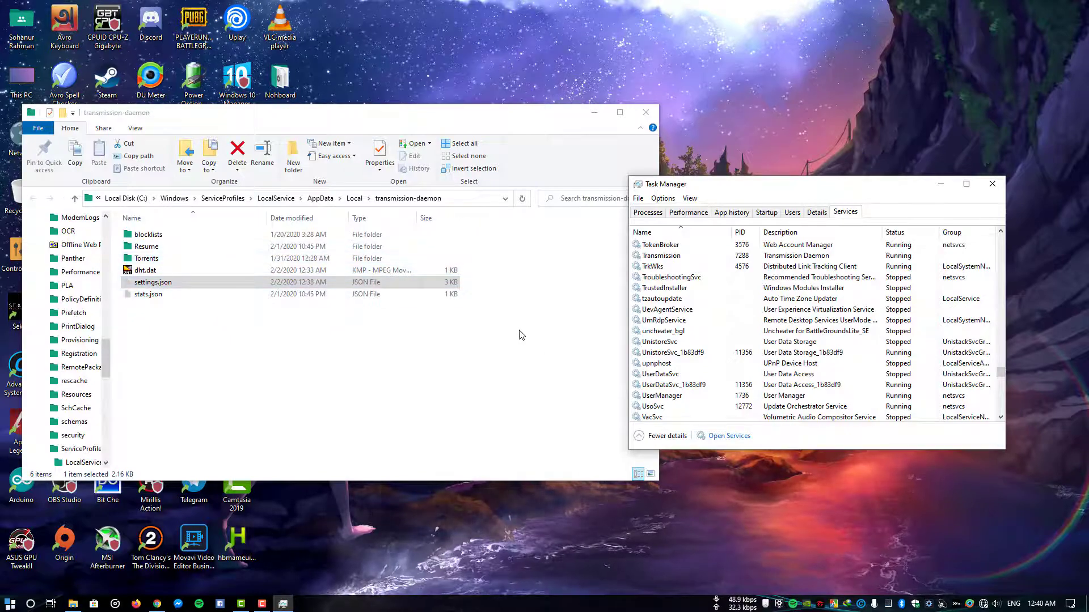
{"action": "scroll", "coordinate": [726, 339], "scroll_direction": "up", "scroll_amount": 5}
{"action": "scroll", "coordinate": [725, 339], "scroll_direction": "up", "scroll_amount": 3}
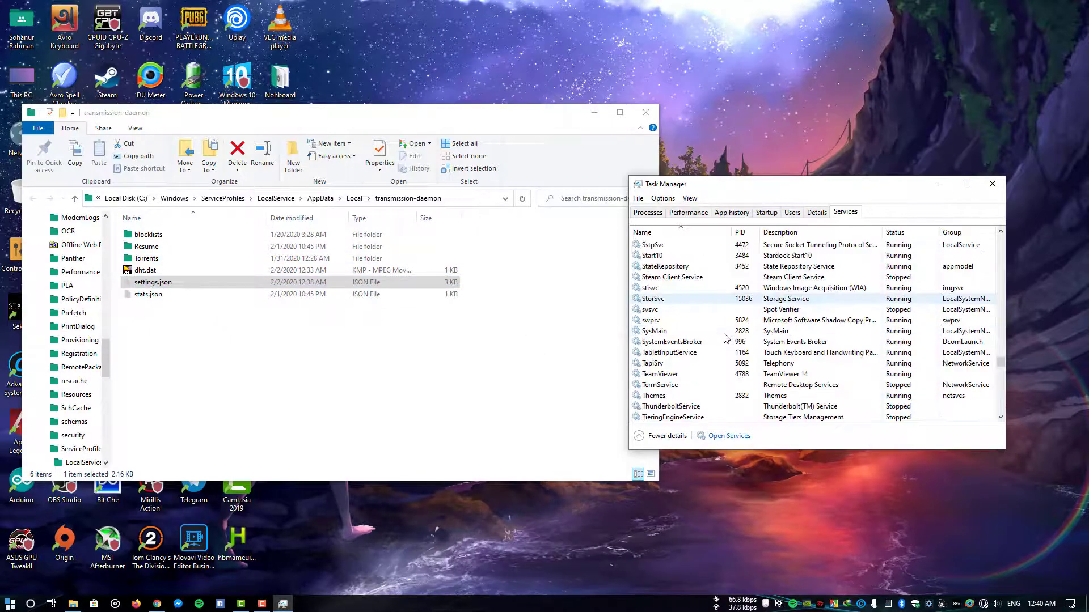
{"action": "scroll", "coordinate": [725, 339], "scroll_direction": "up", "scroll_amount": 3}
{"action": "scroll", "coordinate": [706, 324], "scroll_direction": "up", "scroll_amount": 3}
{"action": "scroll", "coordinate": [680, 299], "scroll_direction": "up", "scroll_amount": 2}
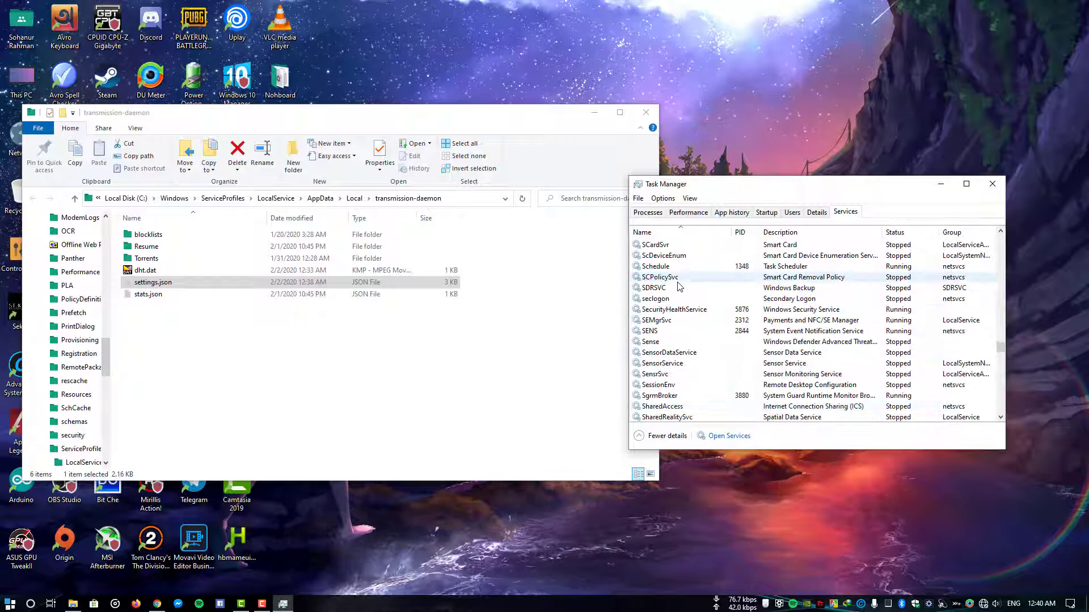
{"action": "scroll", "coordinate": [678, 288], "scroll_direction": "down", "scroll_amount": 3}
{"action": "scroll", "coordinate": [697, 306], "scroll_direction": "down", "scroll_amount": 3}
{"action": "scroll", "coordinate": [706, 319], "scroll_direction": "down", "scroll_amount": 3}
{"action": "scroll", "coordinate": [709, 322], "scroll_direction": "down", "scroll_amount": 2}
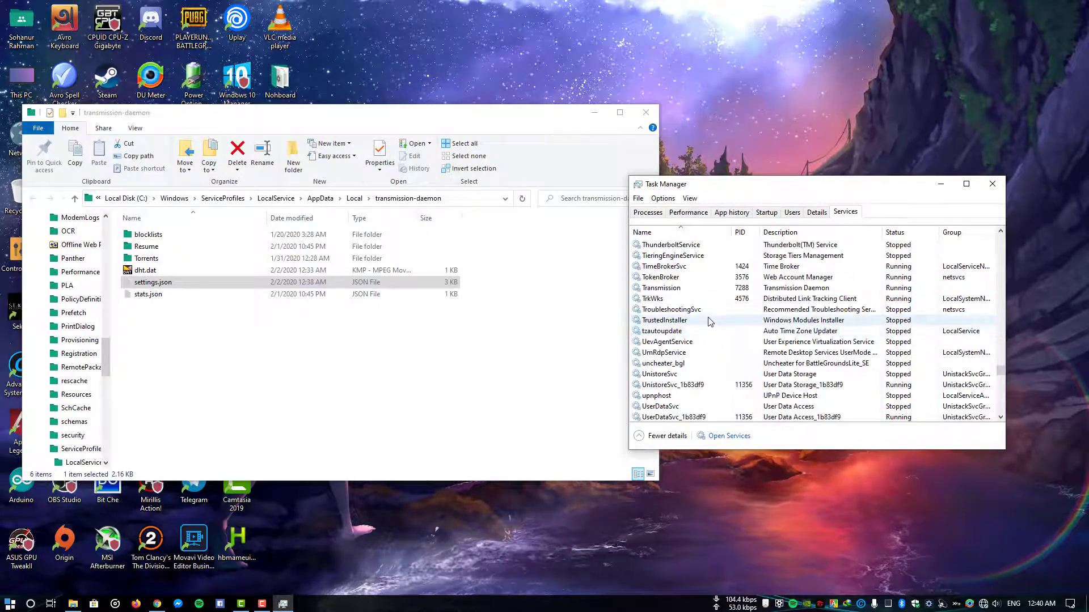
{"action": "left_click", "coordinate": [680, 288]}
{"action": "right_click", "coordinate": [664, 288]}
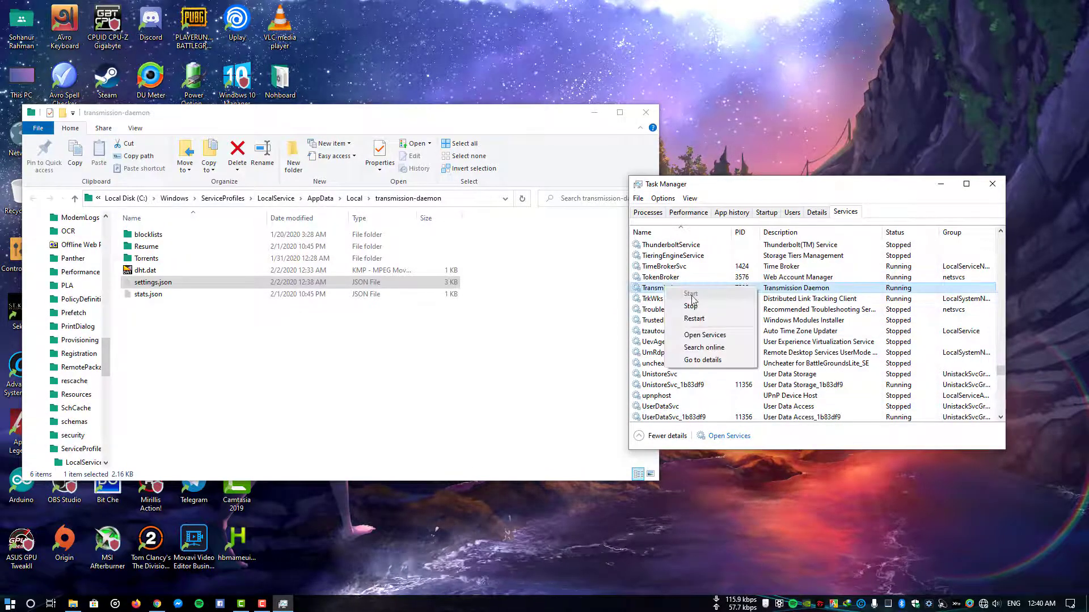
{"action": "left_click", "coordinate": [693, 306]}
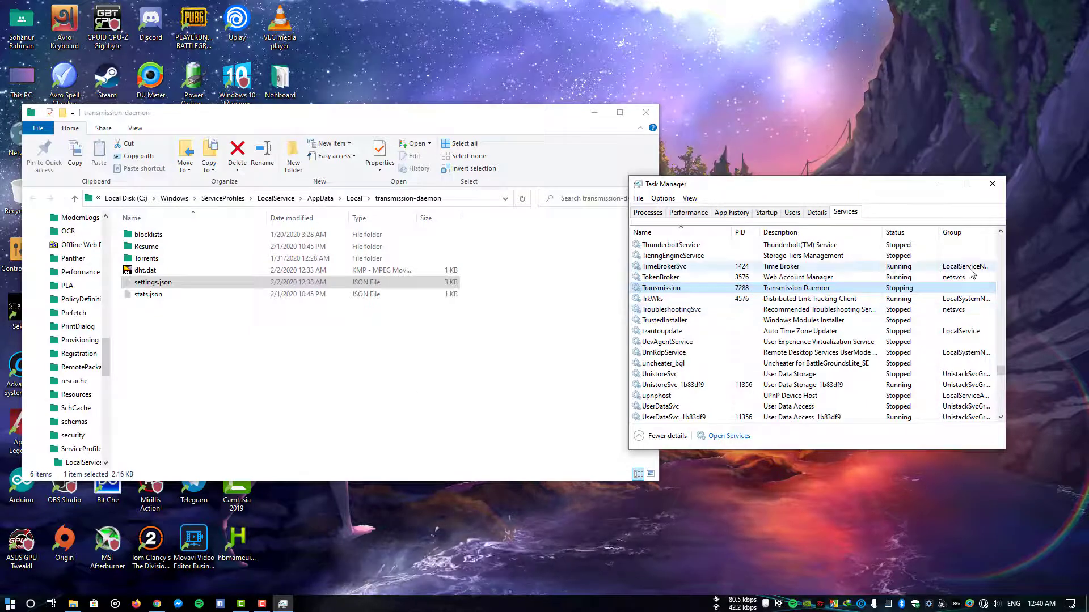
Step: Open settings.json with Edit with Notepad++
{"action": "left_click", "coordinate": [149, 281]}
{"action": "right_click", "coordinate": [149, 282]}
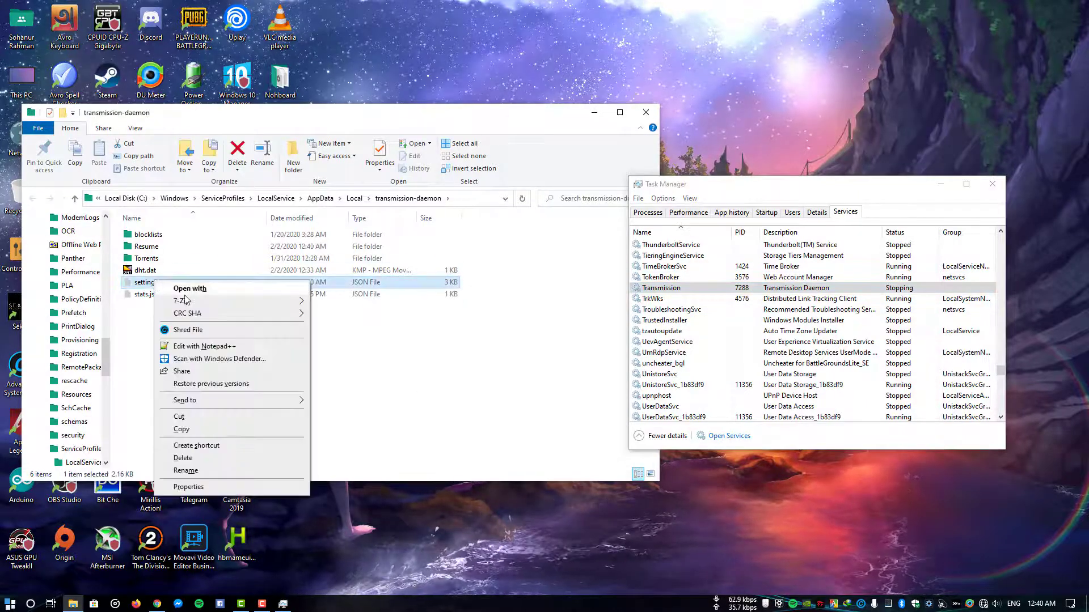
{"action": "left_click", "coordinate": [204, 346]}
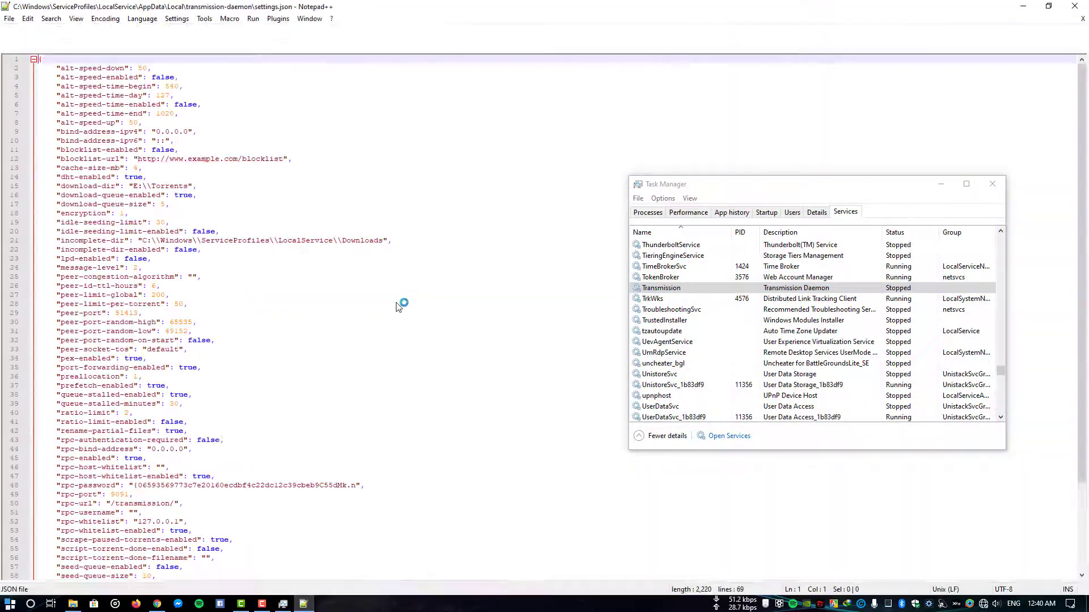
Step: Select the E:\Torrents download-dir value on line 15
{"action": "left_click", "coordinate": [219, 201]}
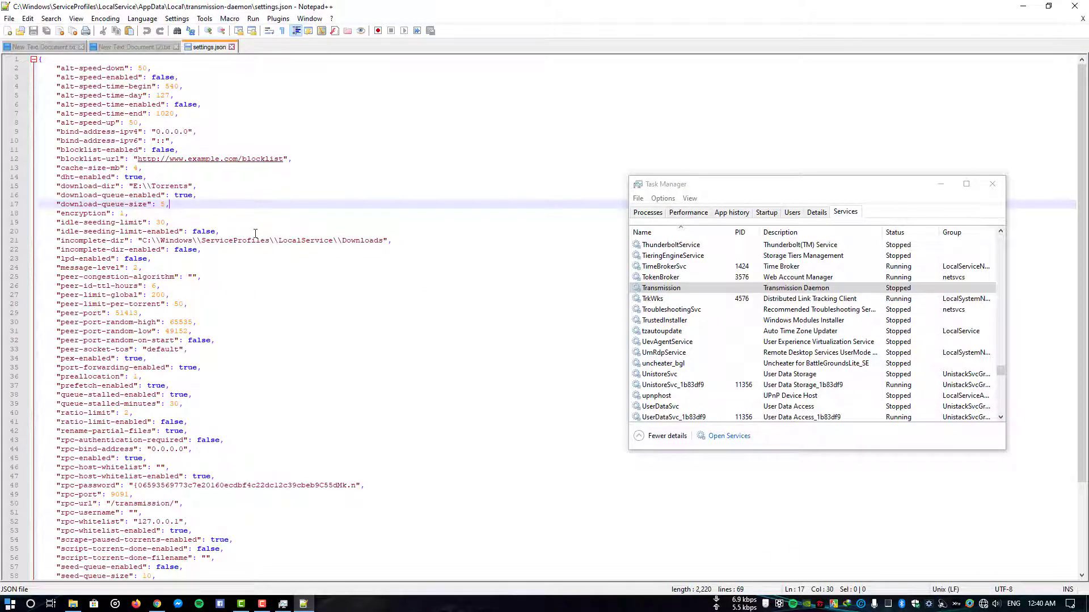
{"action": "left_click", "coordinate": [235, 240]}
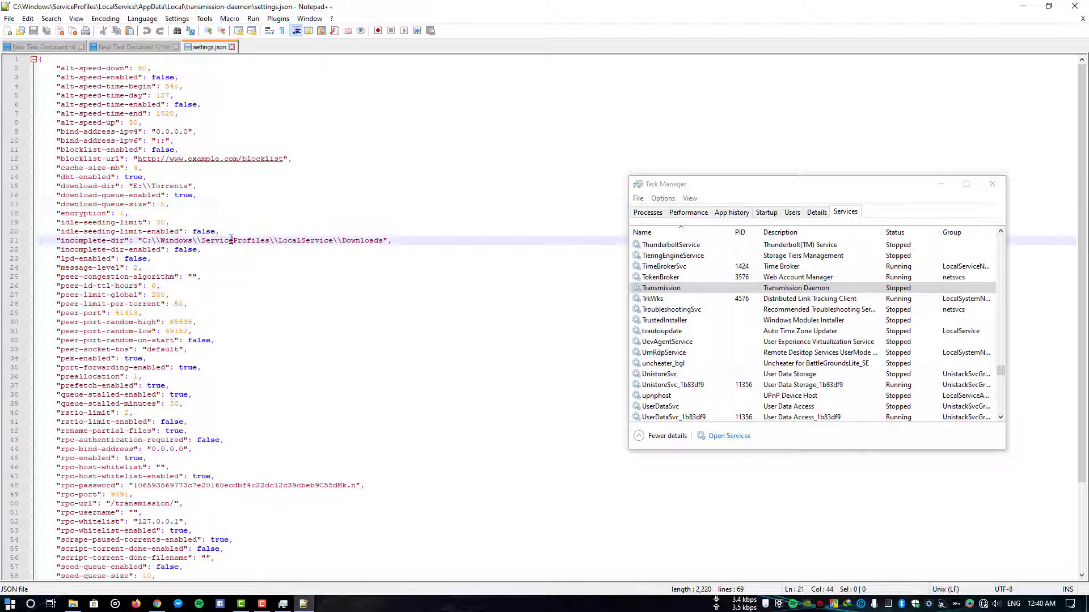
{"action": "left_click", "coordinate": [164, 186]}
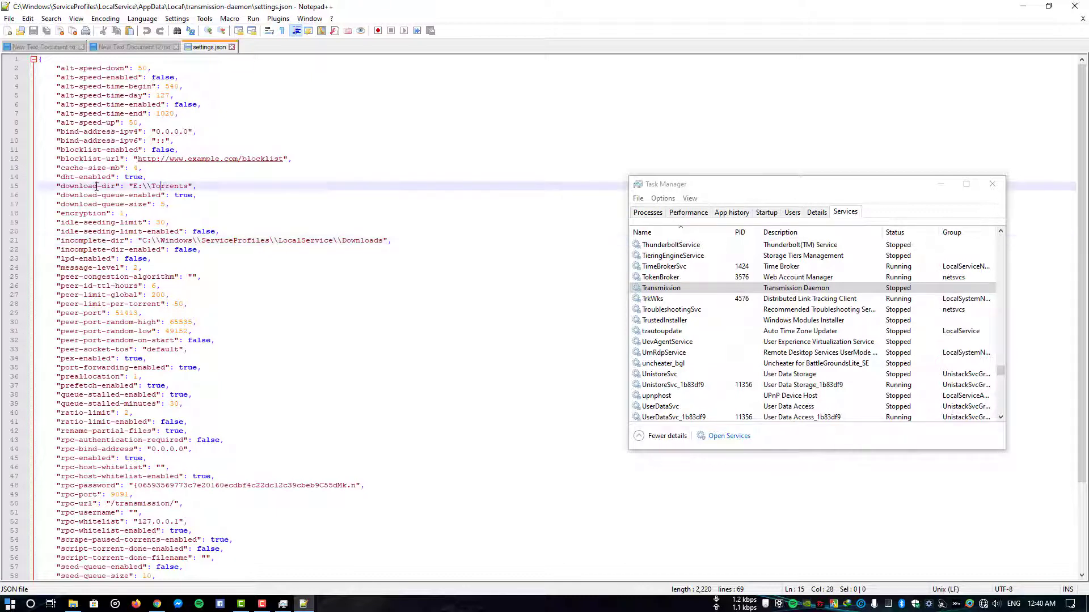
{"action": "left_click_drag", "start_coordinate": [133, 186], "coordinate": [193, 186]}
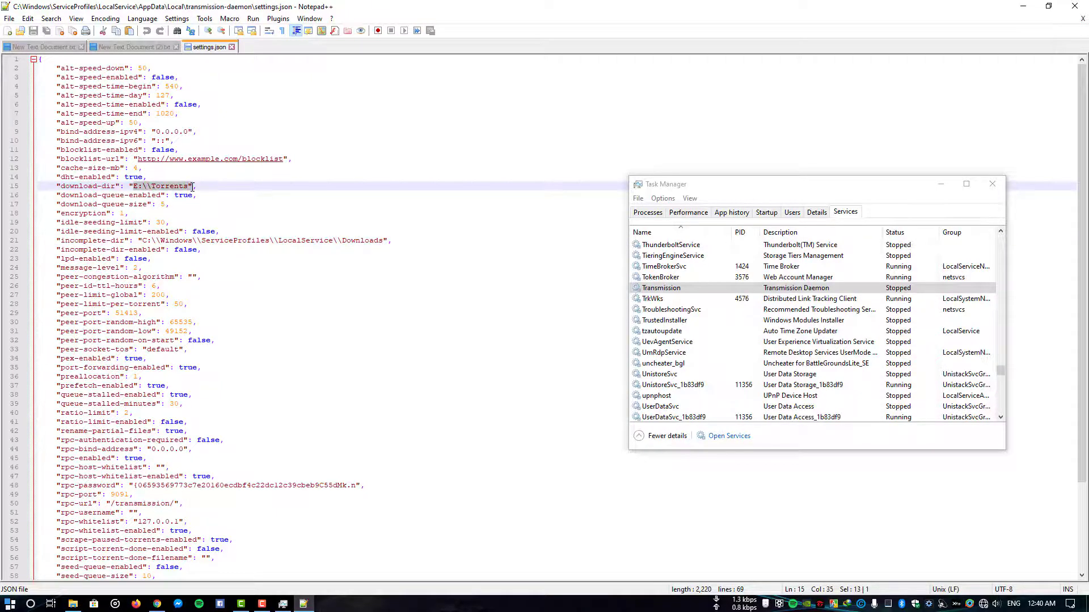
Step: Browse from This PC into DataX (E:) to check for the Torrents folder
{"action": "left_click", "coordinate": [73, 605]}
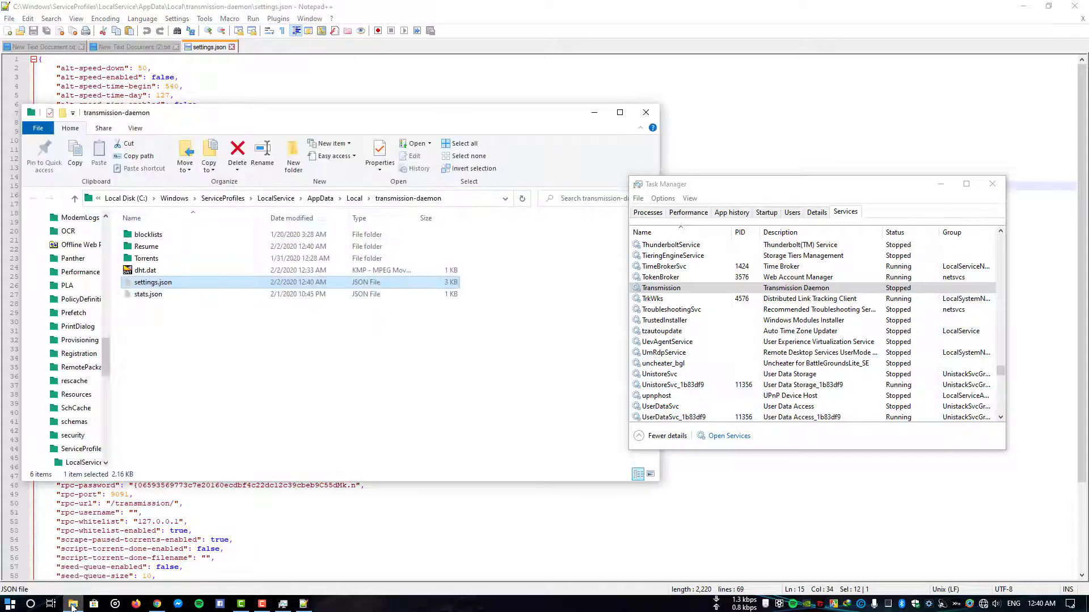
{"action": "left_click", "coordinate": [177, 354]}
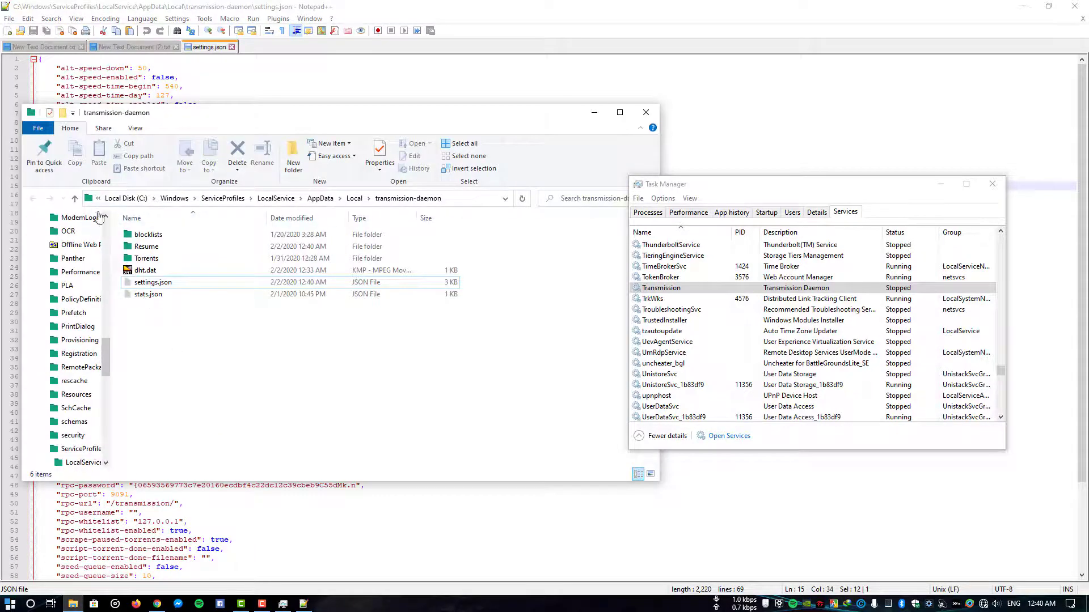
{"action": "left_click", "coordinate": [126, 198]}
{"action": "left_click", "coordinate": [110, 199]}
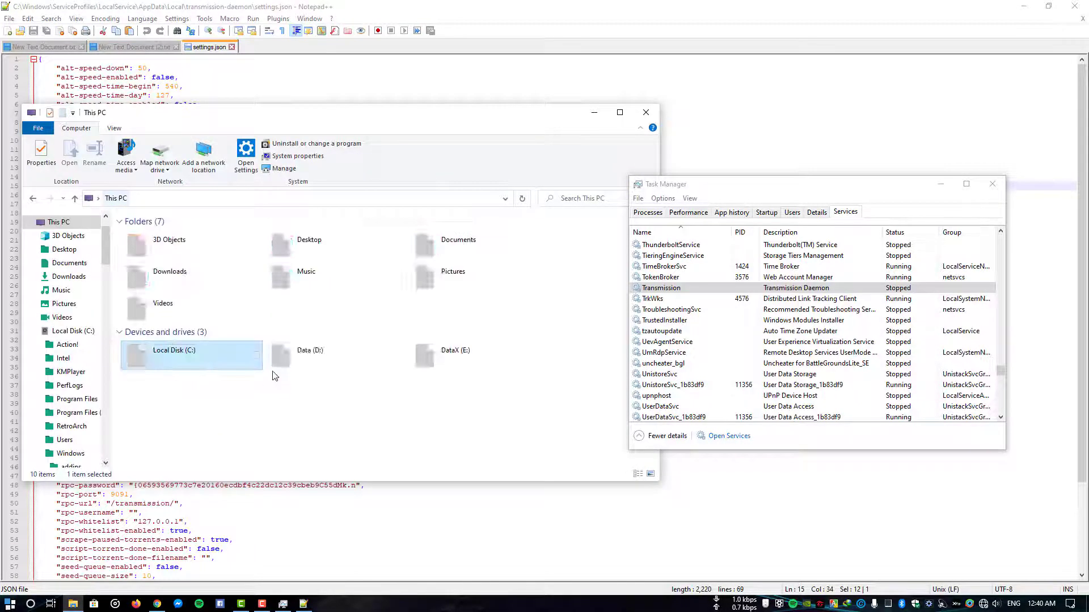
{"action": "double_click", "coordinate": [459, 357]}
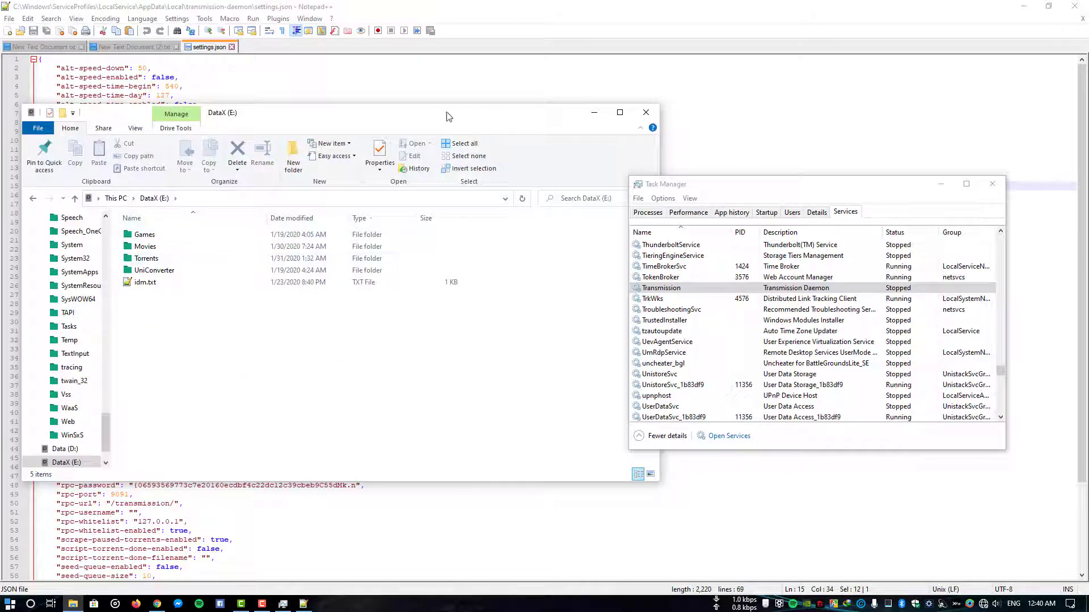
{"action": "left_click_drag", "start_coordinate": [449, 116], "coordinate": [648, 132]}
{"action": "left_click", "coordinate": [787, 134]}
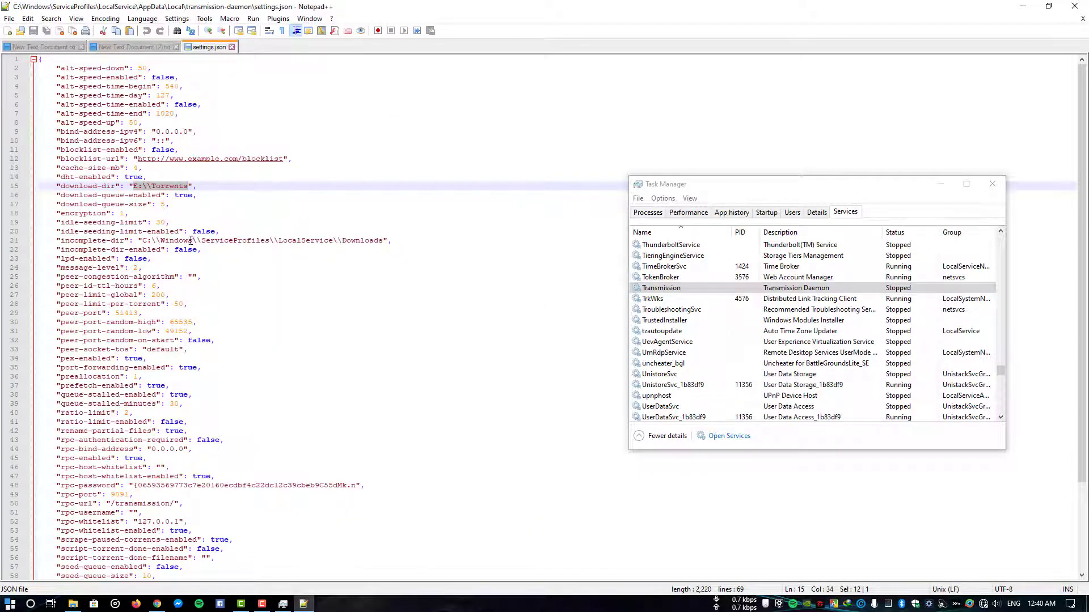
{"action": "left_click", "coordinate": [191, 240]}
{"action": "scroll", "coordinate": [183, 347], "scroll_direction": "down", "scroll_amount": 4}
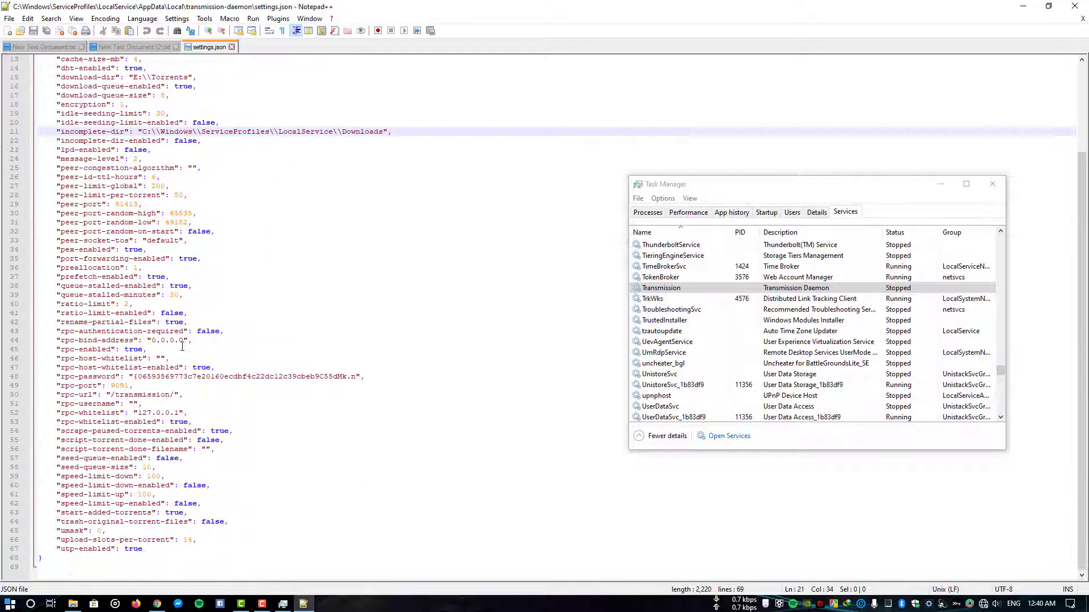
{"action": "scroll", "coordinate": [151, 331], "scroll_direction": "up", "scroll_amount": 4}
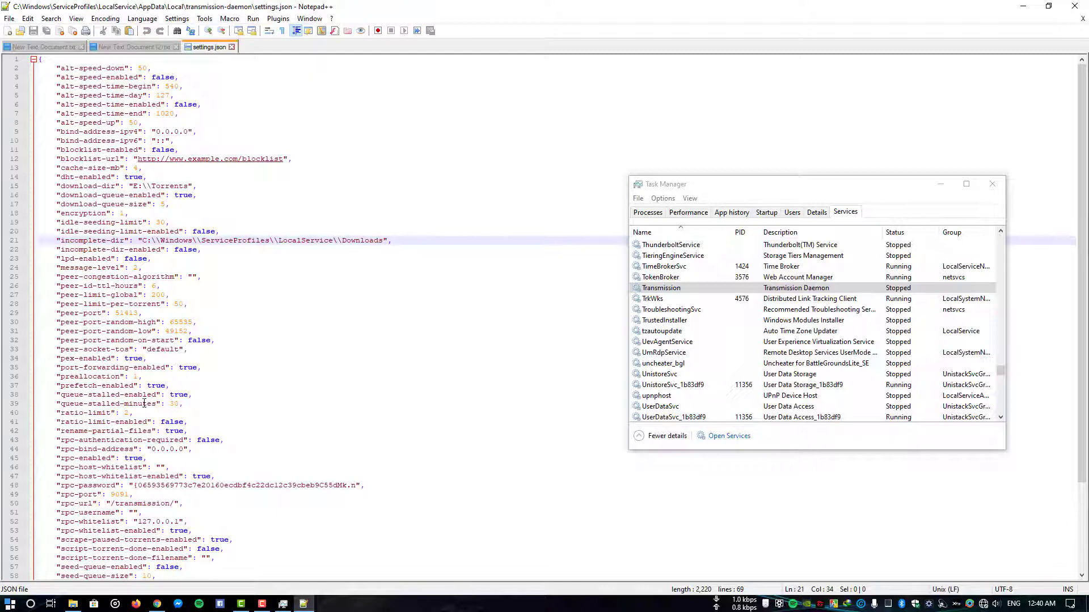
{"action": "scroll", "coordinate": [143, 404], "scroll_direction": "down", "scroll_amount": 2}
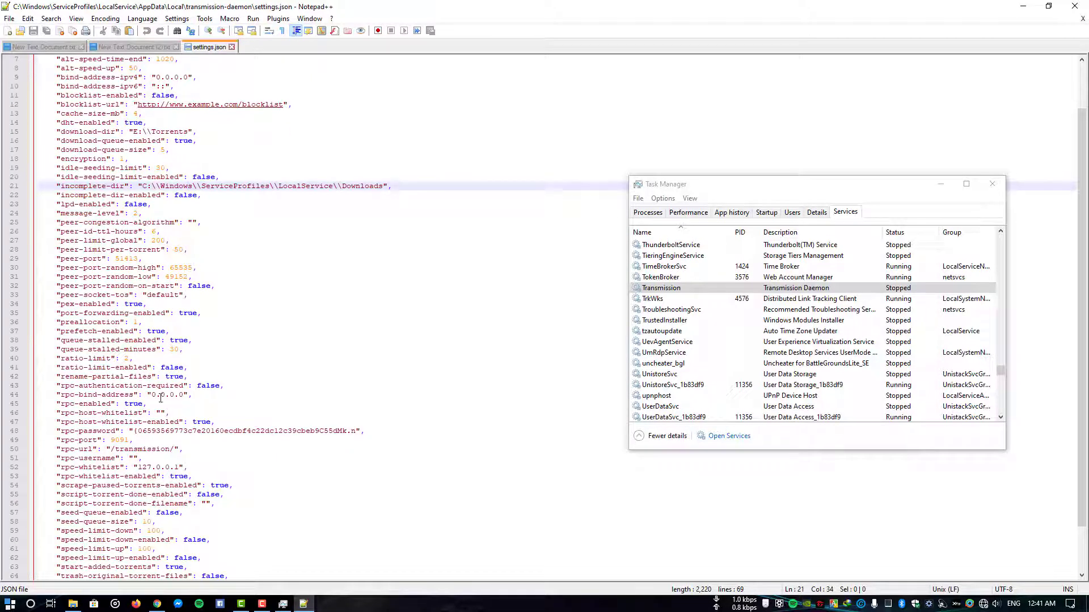
{"action": "scroll", "coordinate": [146, 411], "scroll_direction": "down", "scroll_amount": 2}
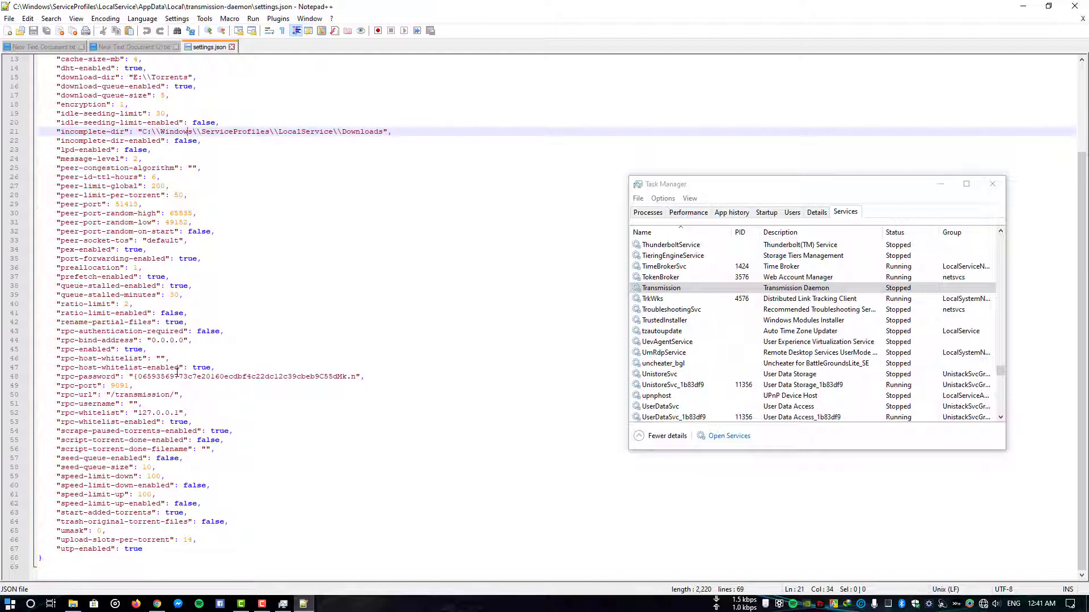
{"action": "left_click", "coordinate": [179, 331]}
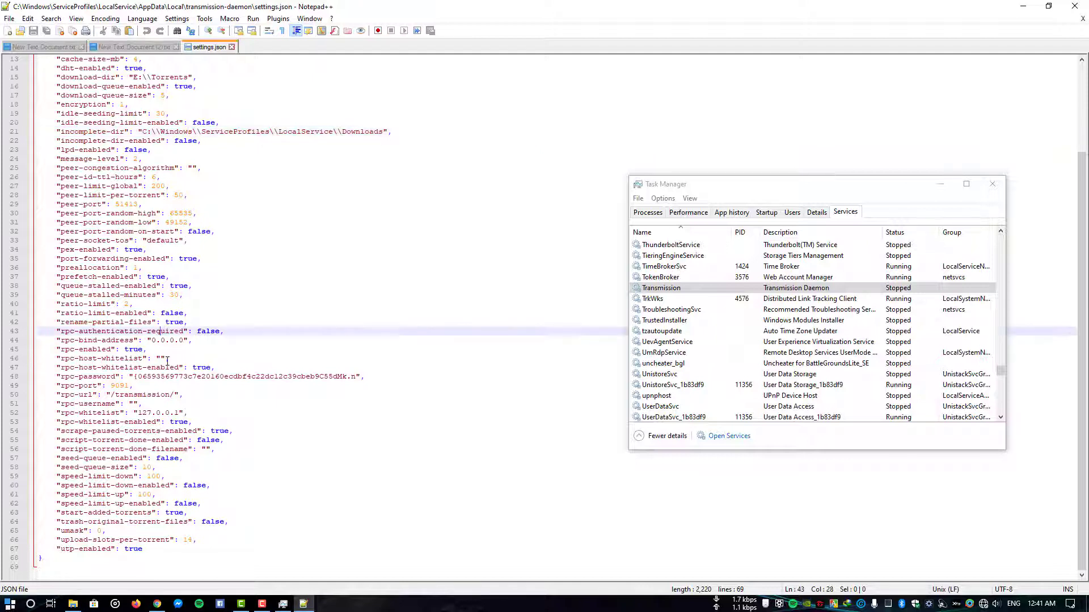
{"action": "scroll", "coordinate": [128, 352], "scroll_direction": "up", "scroll_amount": 3}
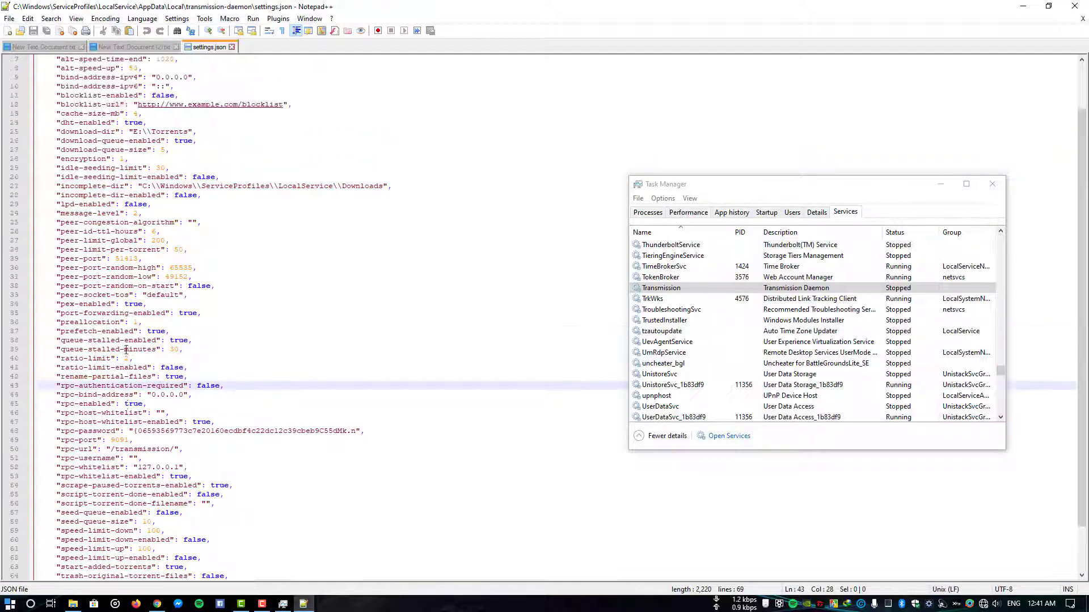
{"action": "scroll", "coordinate": [128, 353], "scroll_direction": "up", "scroll_amount": 3}
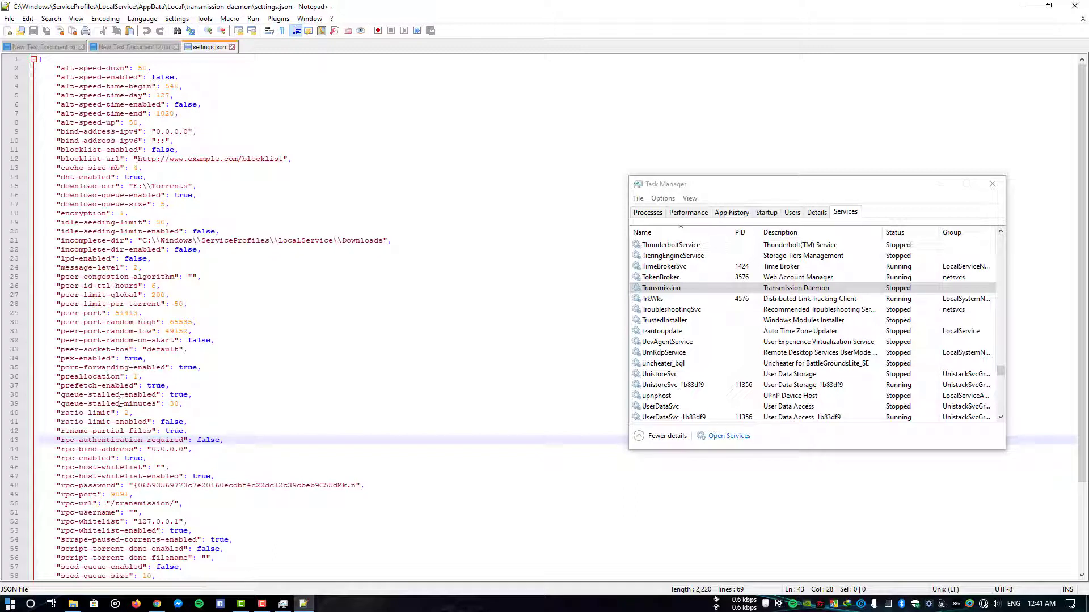
{"action": "left_click", "coordinate": [137, 405]}
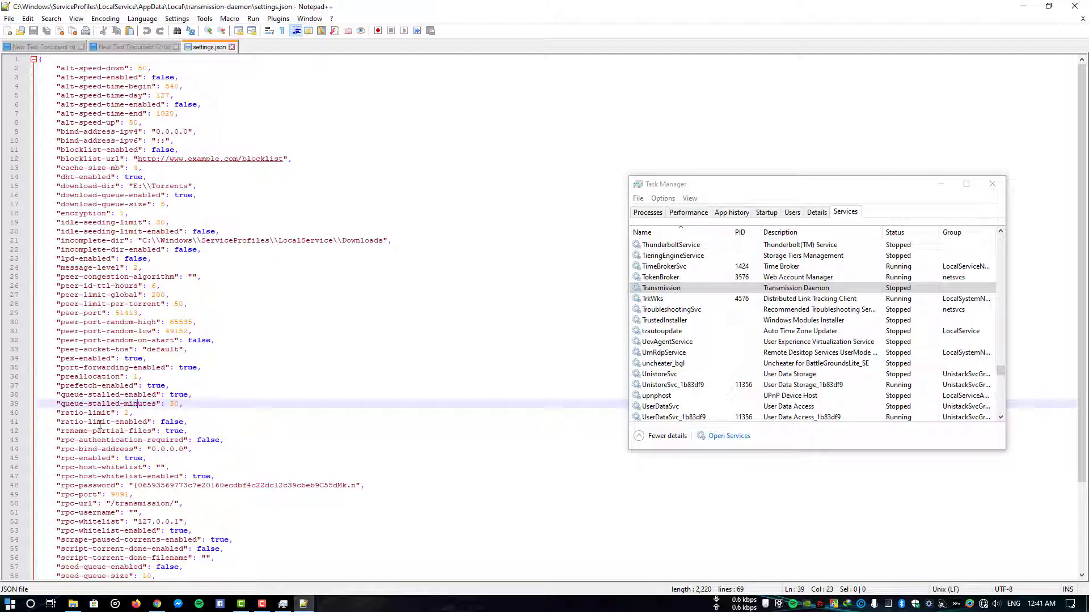
{"action": "double_click", "coordinate": [209, 439]}
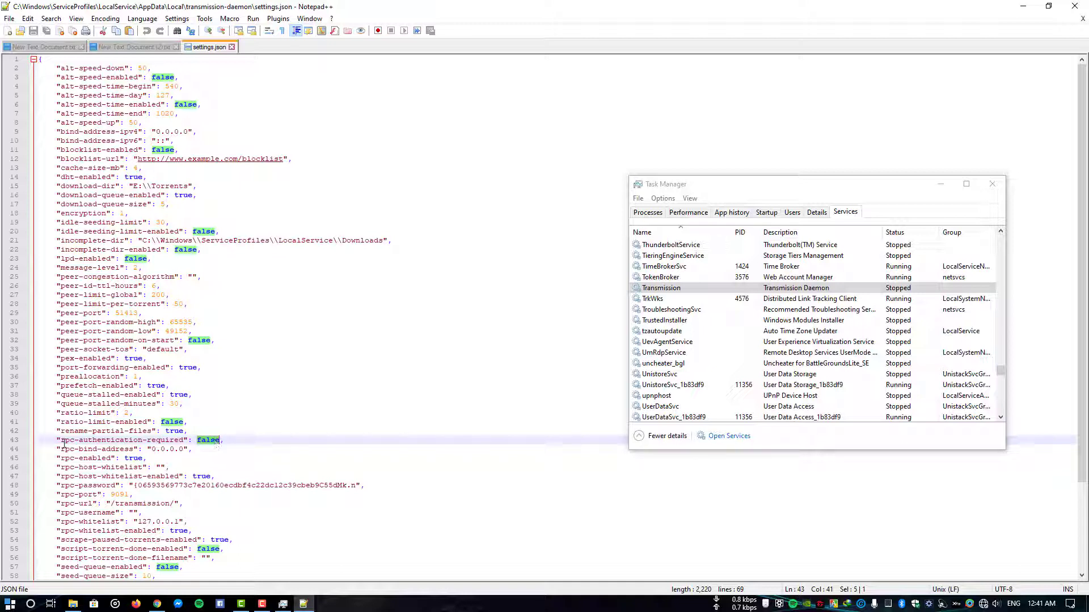
Step: Leave rpc-authentication-required as false and save settings.json
{"action": "left_click_drag", "start_coordinate": [60, 440], "coordinate": [186, 440]}
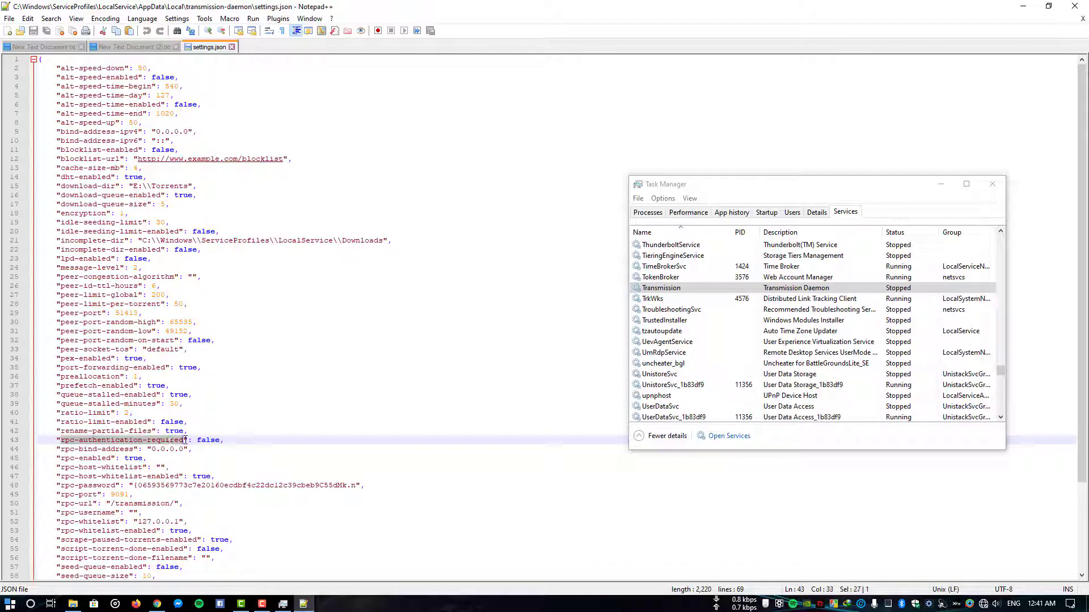
{"action": "left_click", "coordinate": [186, 441]}
{"action": "double_click", "coordinate": [215, 440]}
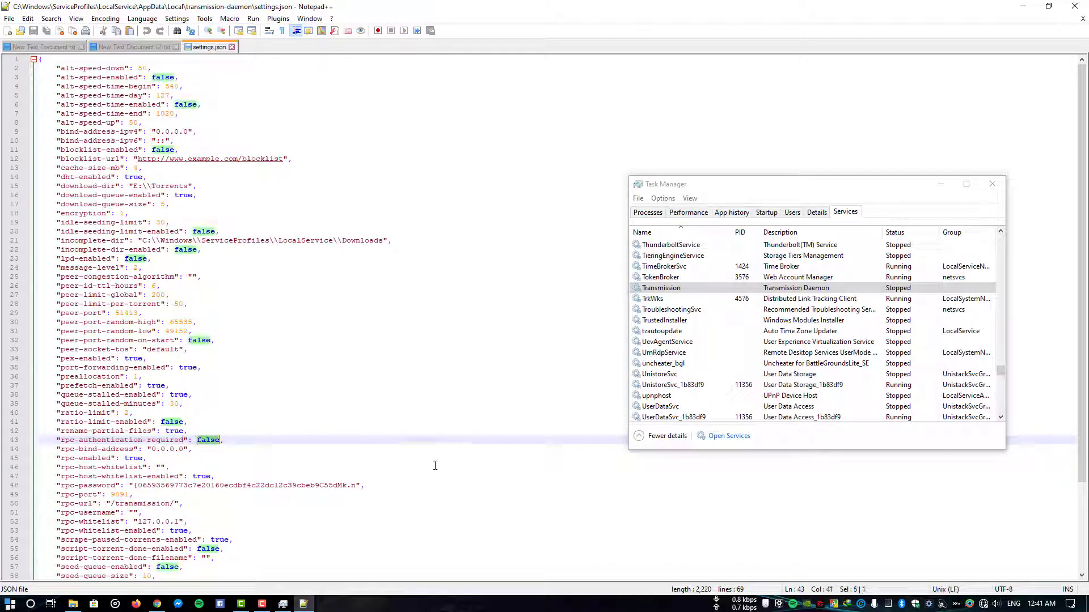
{"action": "type", "text": "tr"}
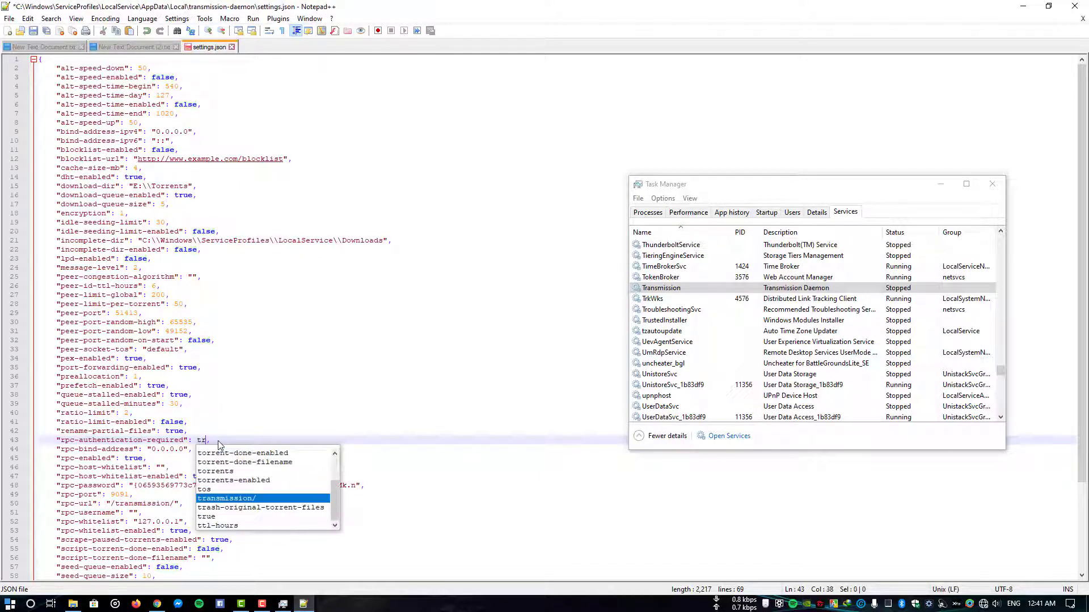
{"action": "key", "text": "Down"}
{"action": "key", "text": "Escape"}
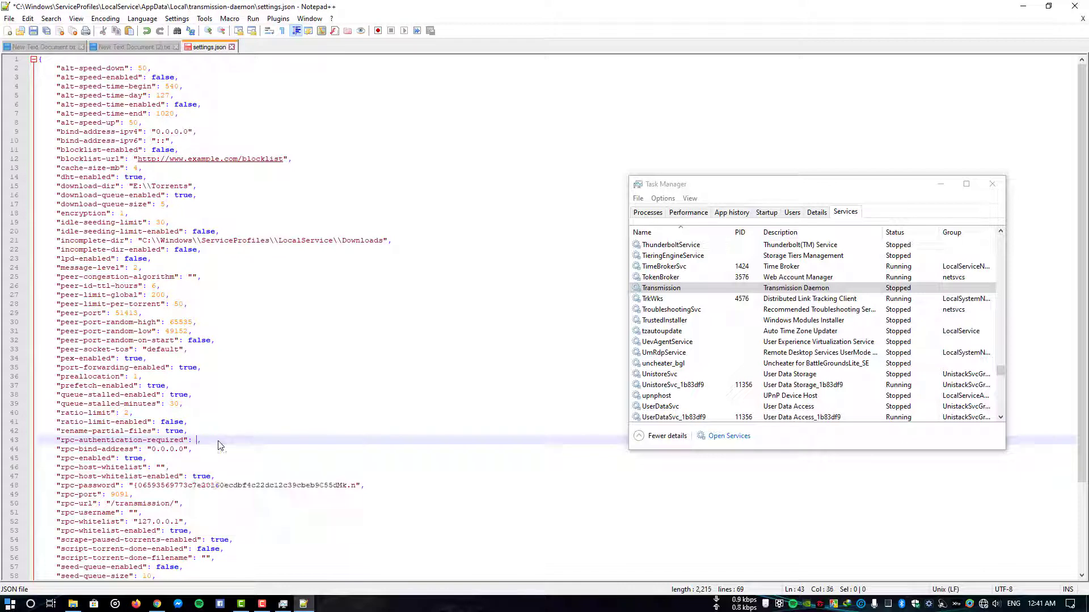
{"action": "type", "text": "false"}
{"action": "key", "text": "ctrl+s"}
Step: Select the rpc-password hash string
{"action": "left_click", "coordinate": [153, 460]}
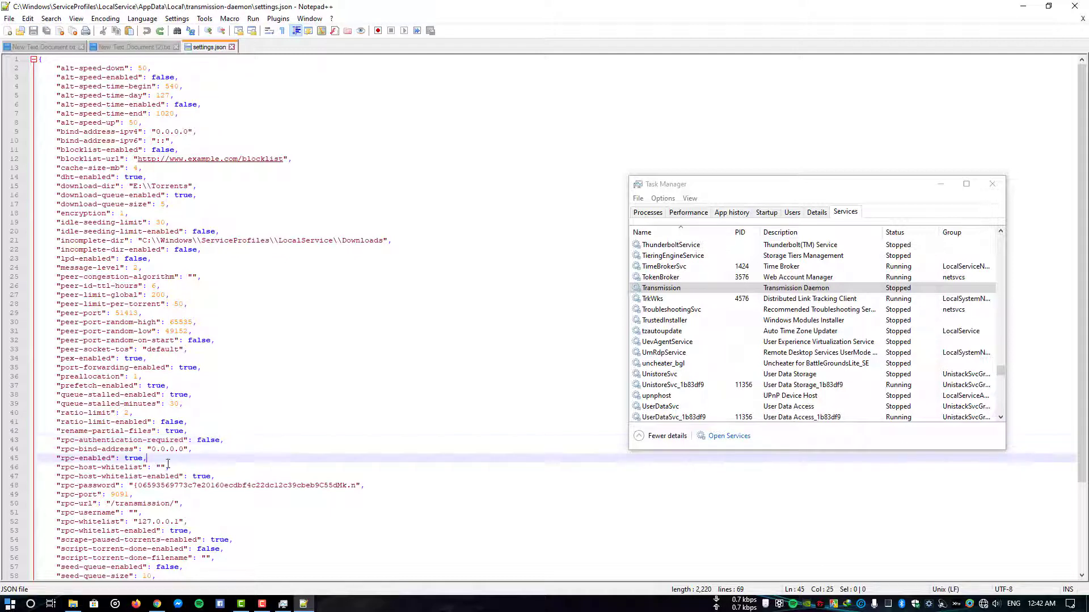
{"action": "left_click", "coordinate": [132, 486]}
{"action": "left_click_drag", "start_coordinate": [131, 485], "coordinate": [170, 485]}
{"action": "left_click", "coordinate": [134, 486]}
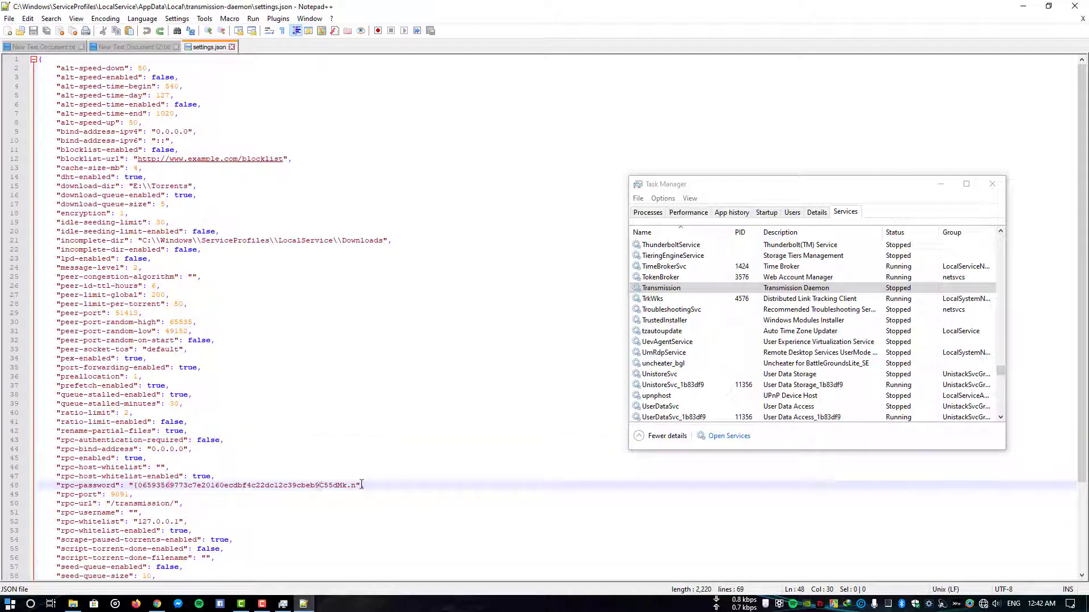
{"action": "left_click_drag", "start_coordinate": [357, 486], "coordinate": [133, 486]}
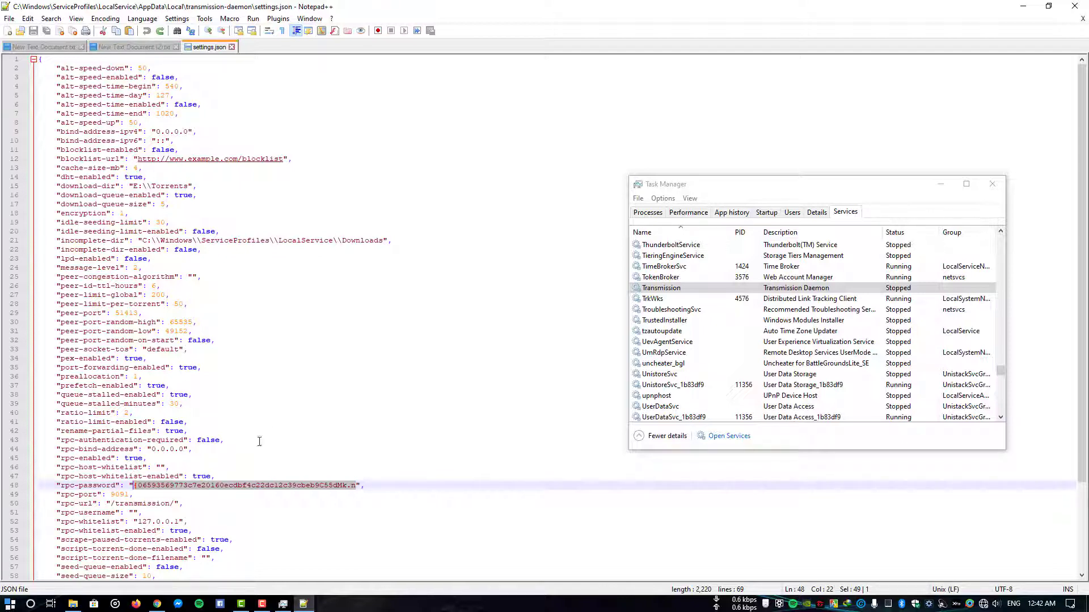
{"action": "scroll", "coordinate": [259, 440], "scroll_direction": "down", "scroll_amount": 4}
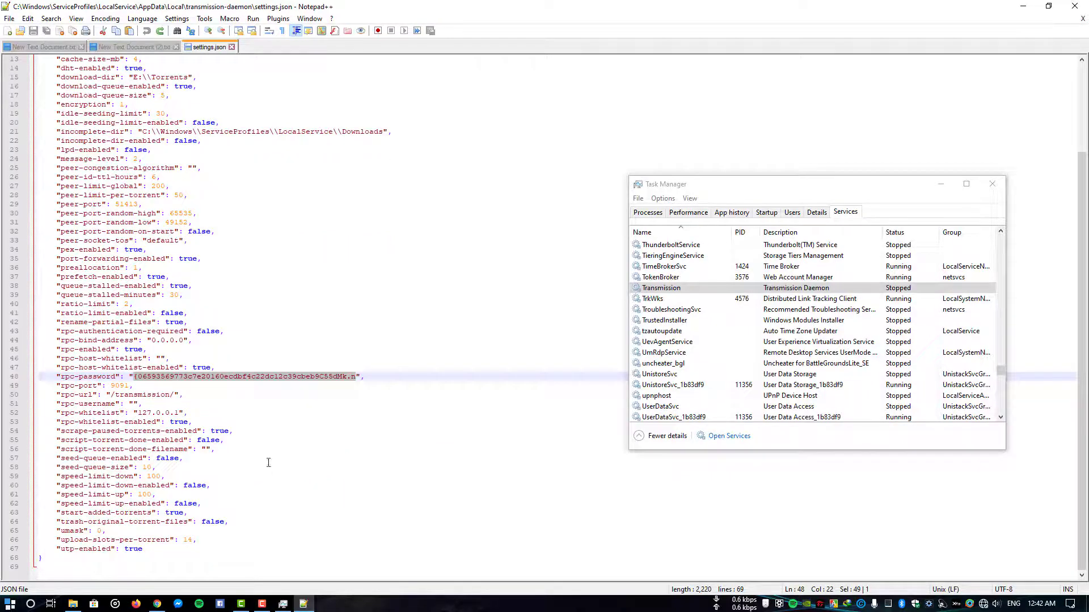
Step: Start the Transmission service again in Task Manager
{"action": "right_click", "coordinate": [661, 288]}
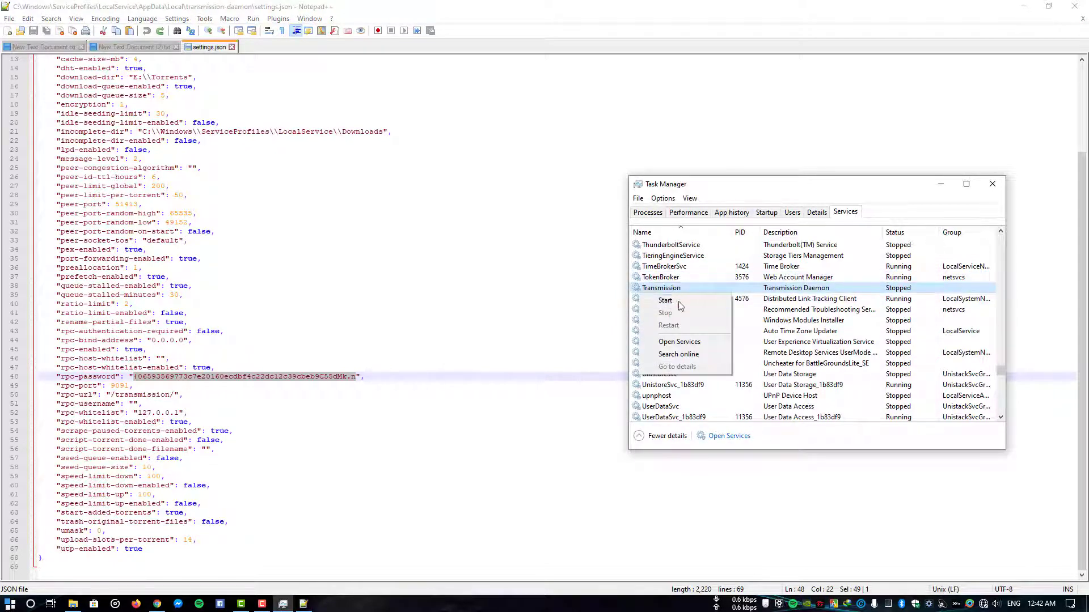
{"action": "left_click", "coordinate": [665, 301]}
{"action": "left_click", "coordinate": [1023, 6]}
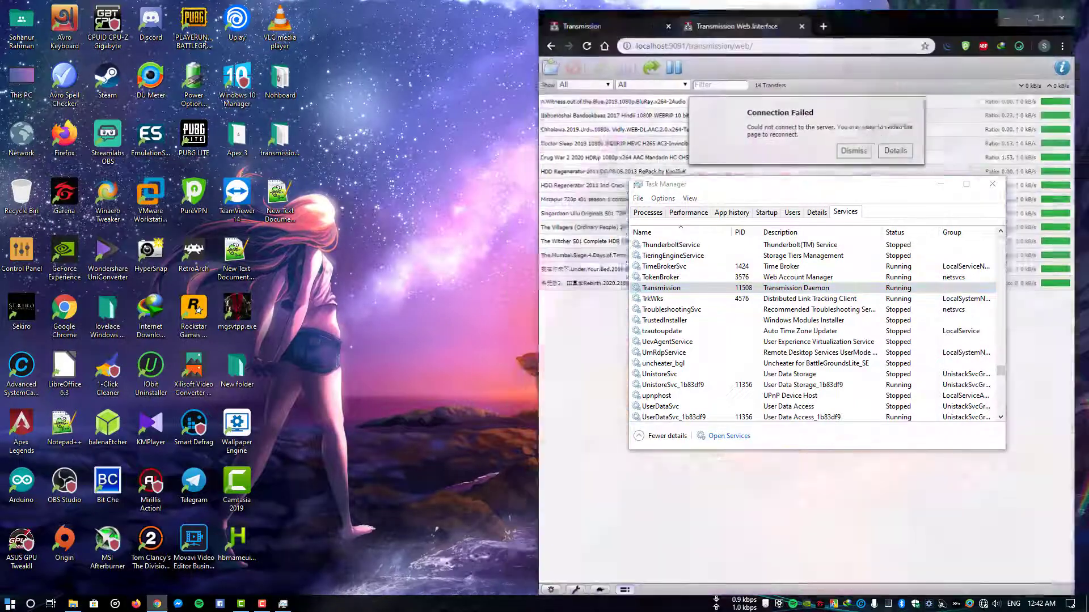
Step: Reload localhost:9091 to list all 14 transfers, then close the duplicate Transmission tab
{"action": "left_click", "coordinate": [594, 36]}
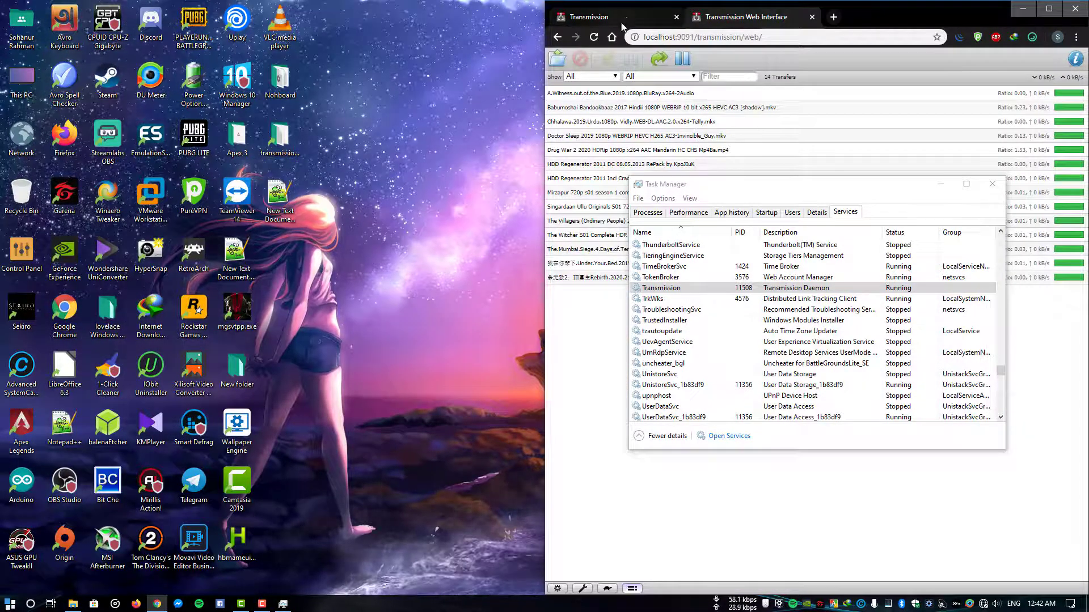
{"action": "left_click", "coordinate": [677, 16]}
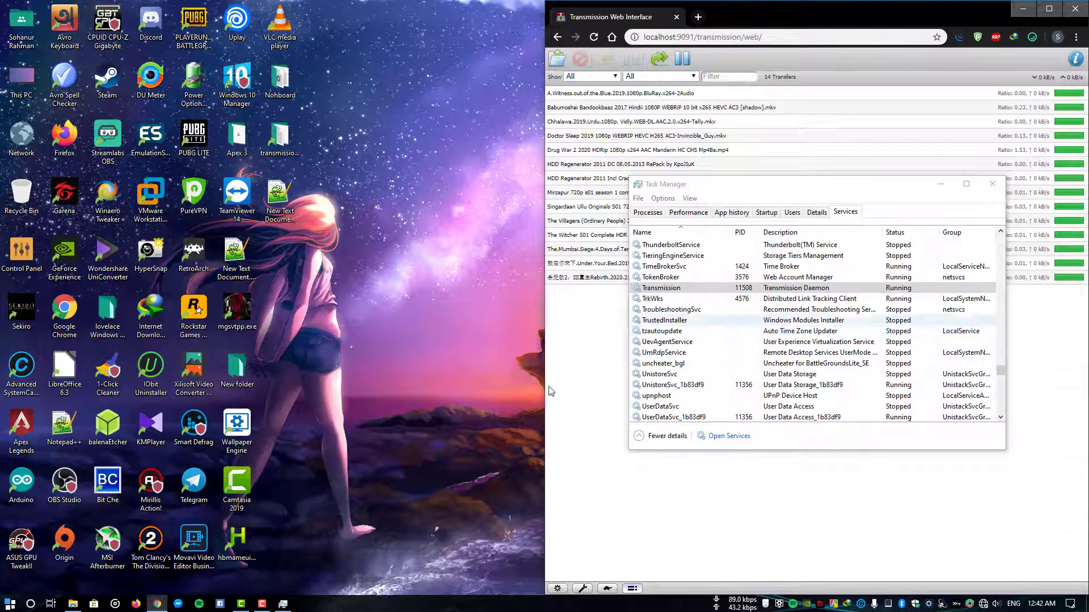